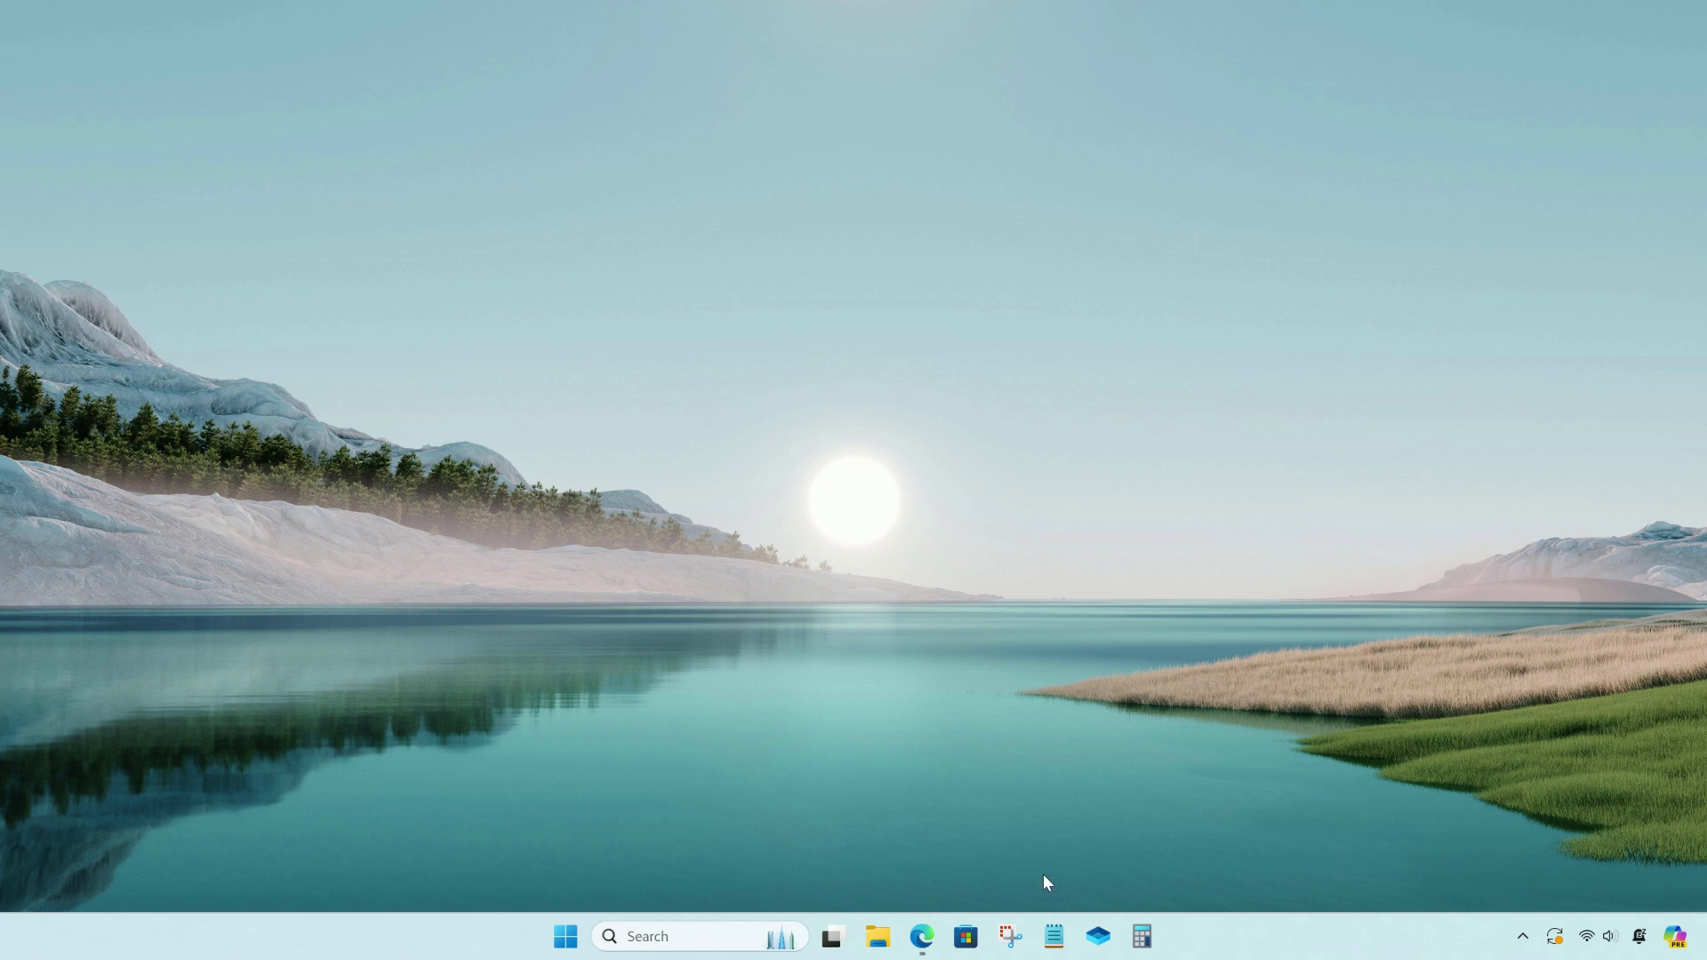
Launch Windows Sandbox, confirm Task Manager shows only 4.0 GB of memory, then close it
click(1096, 938)
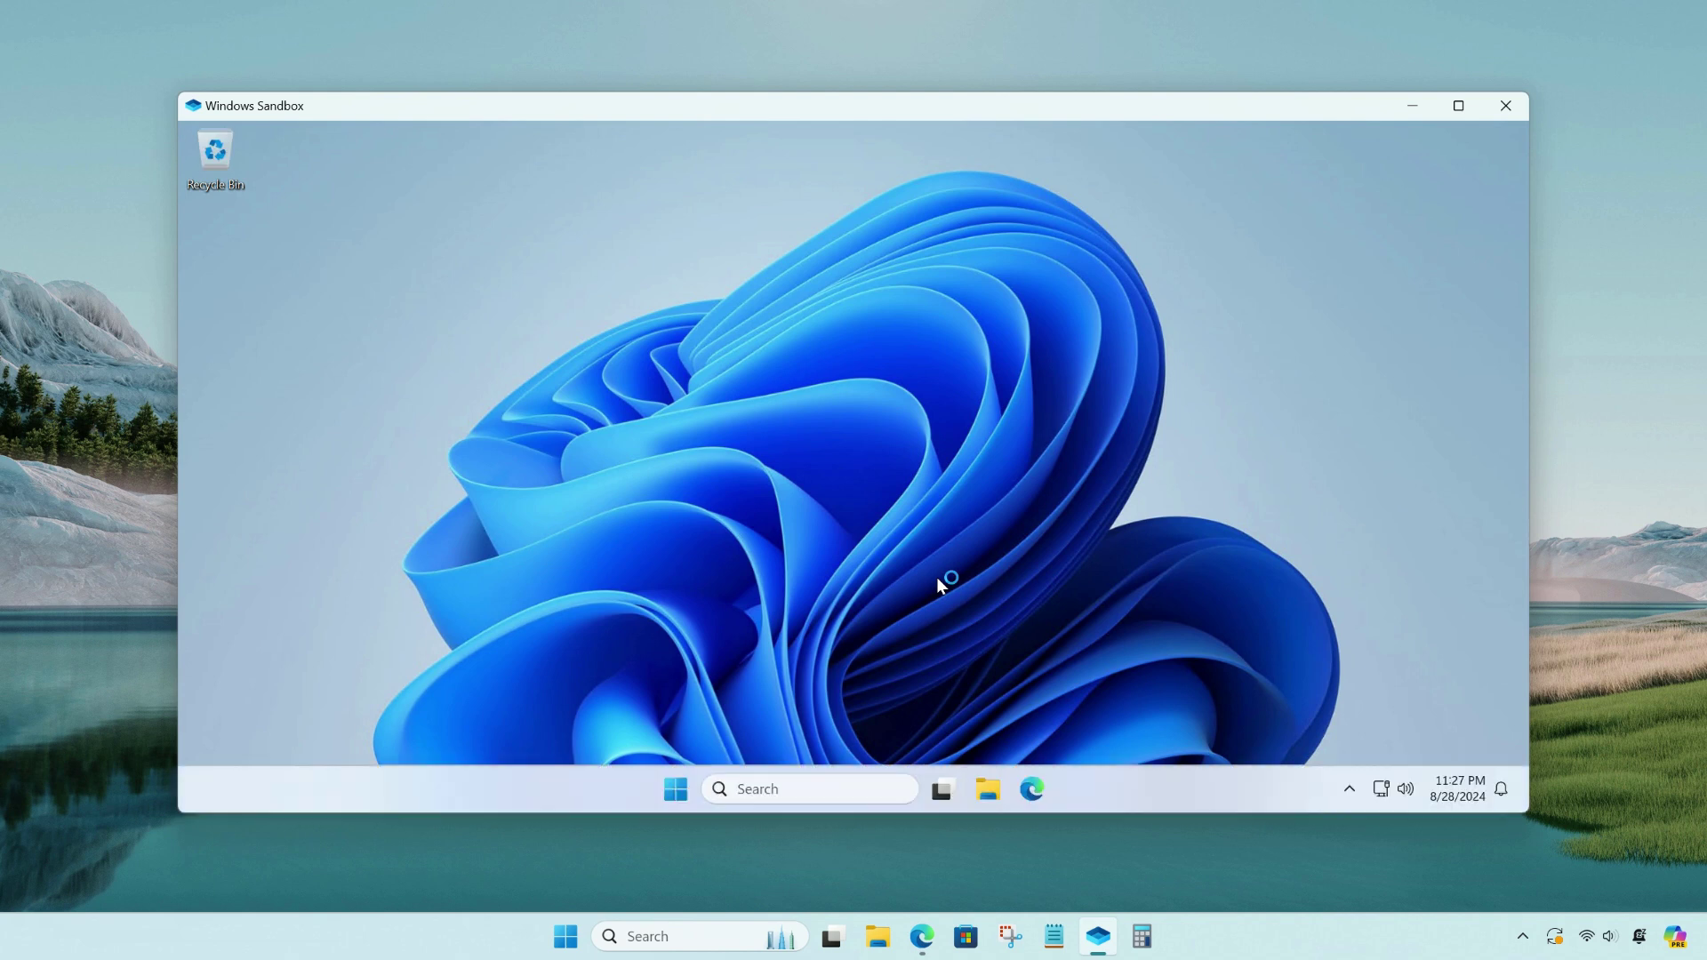
right_click(683, 790)
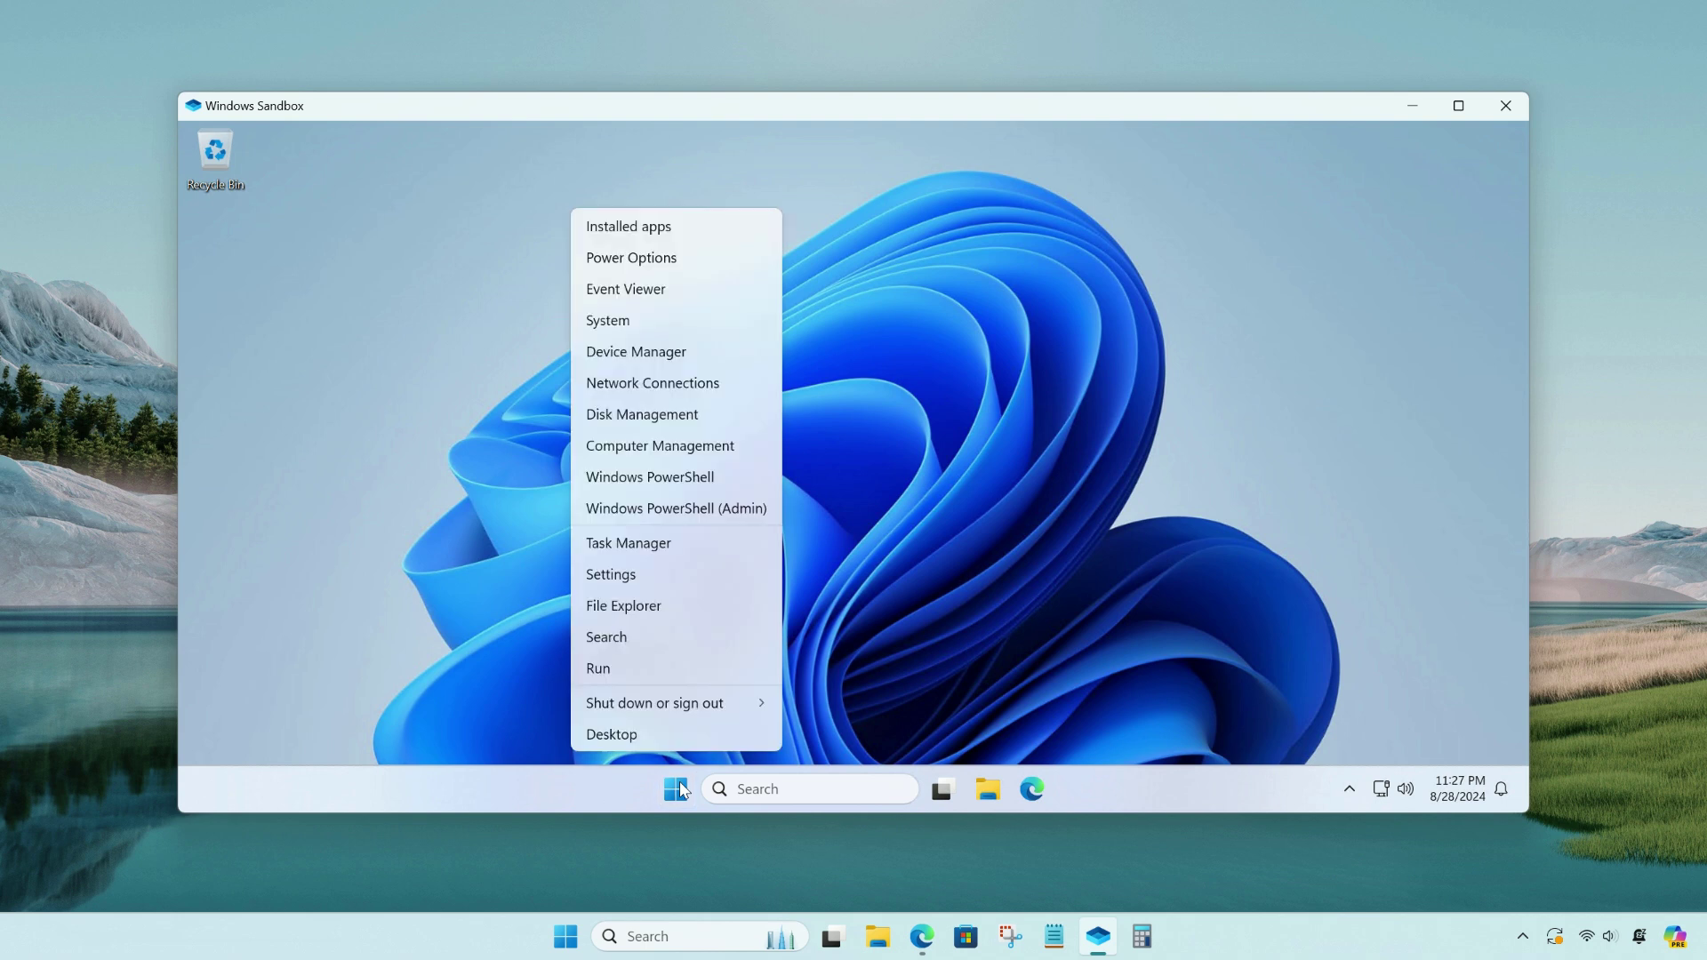
click(653, 542)
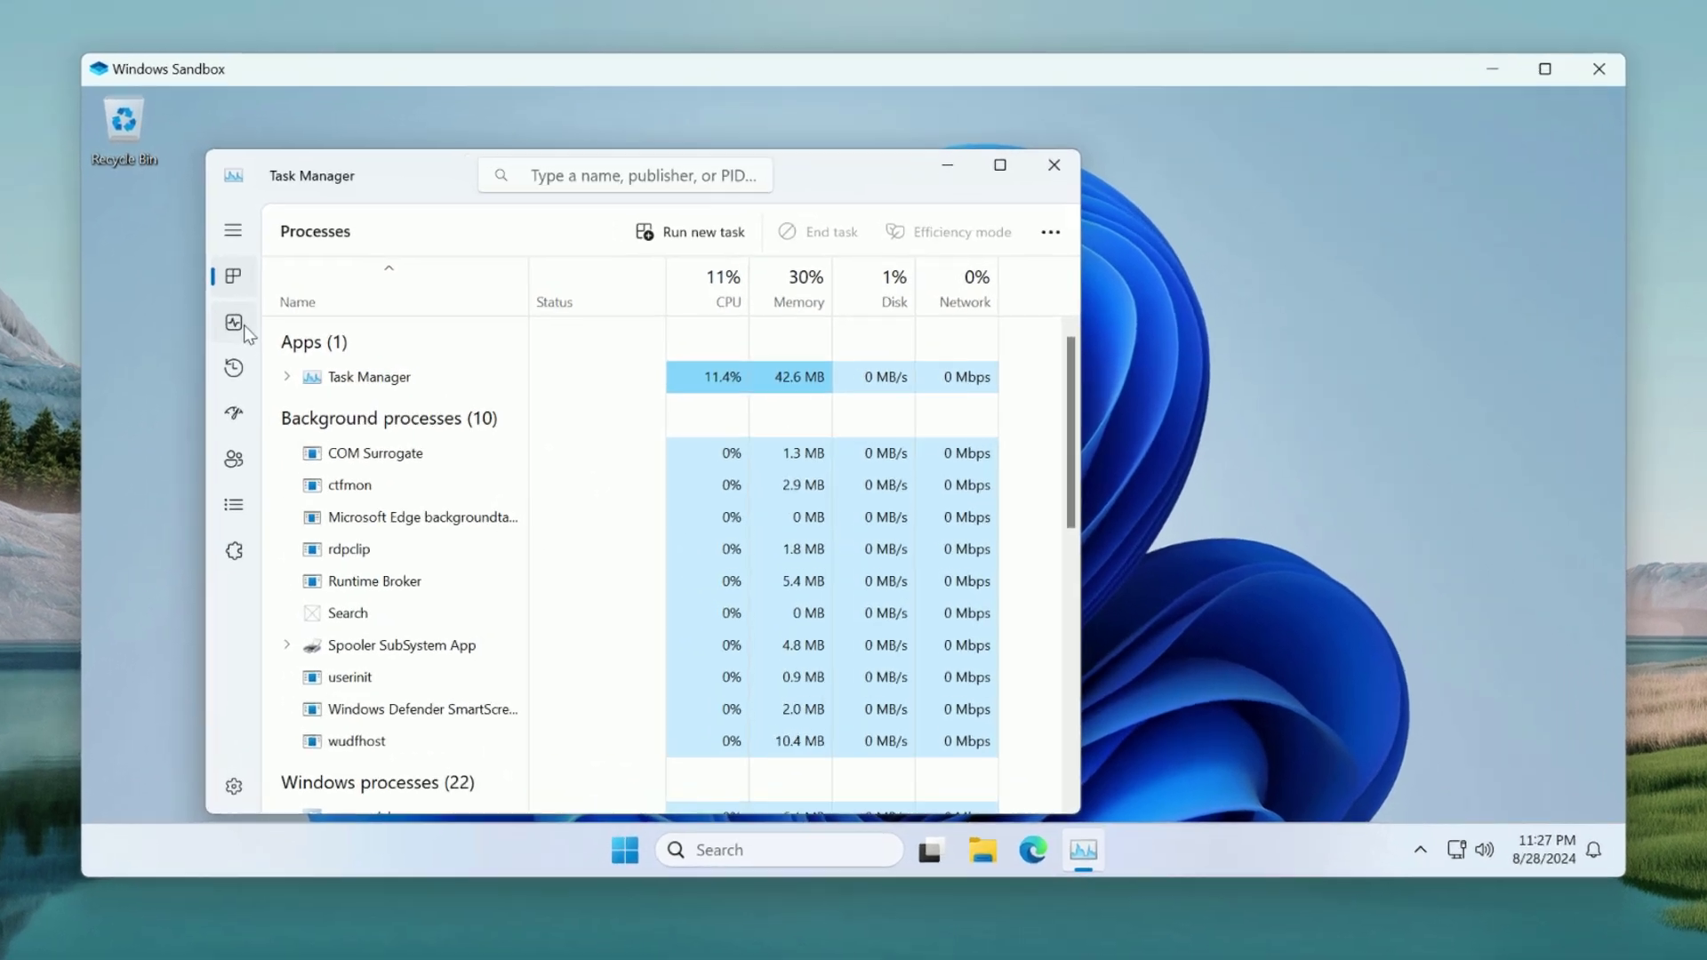
click(311, 327)
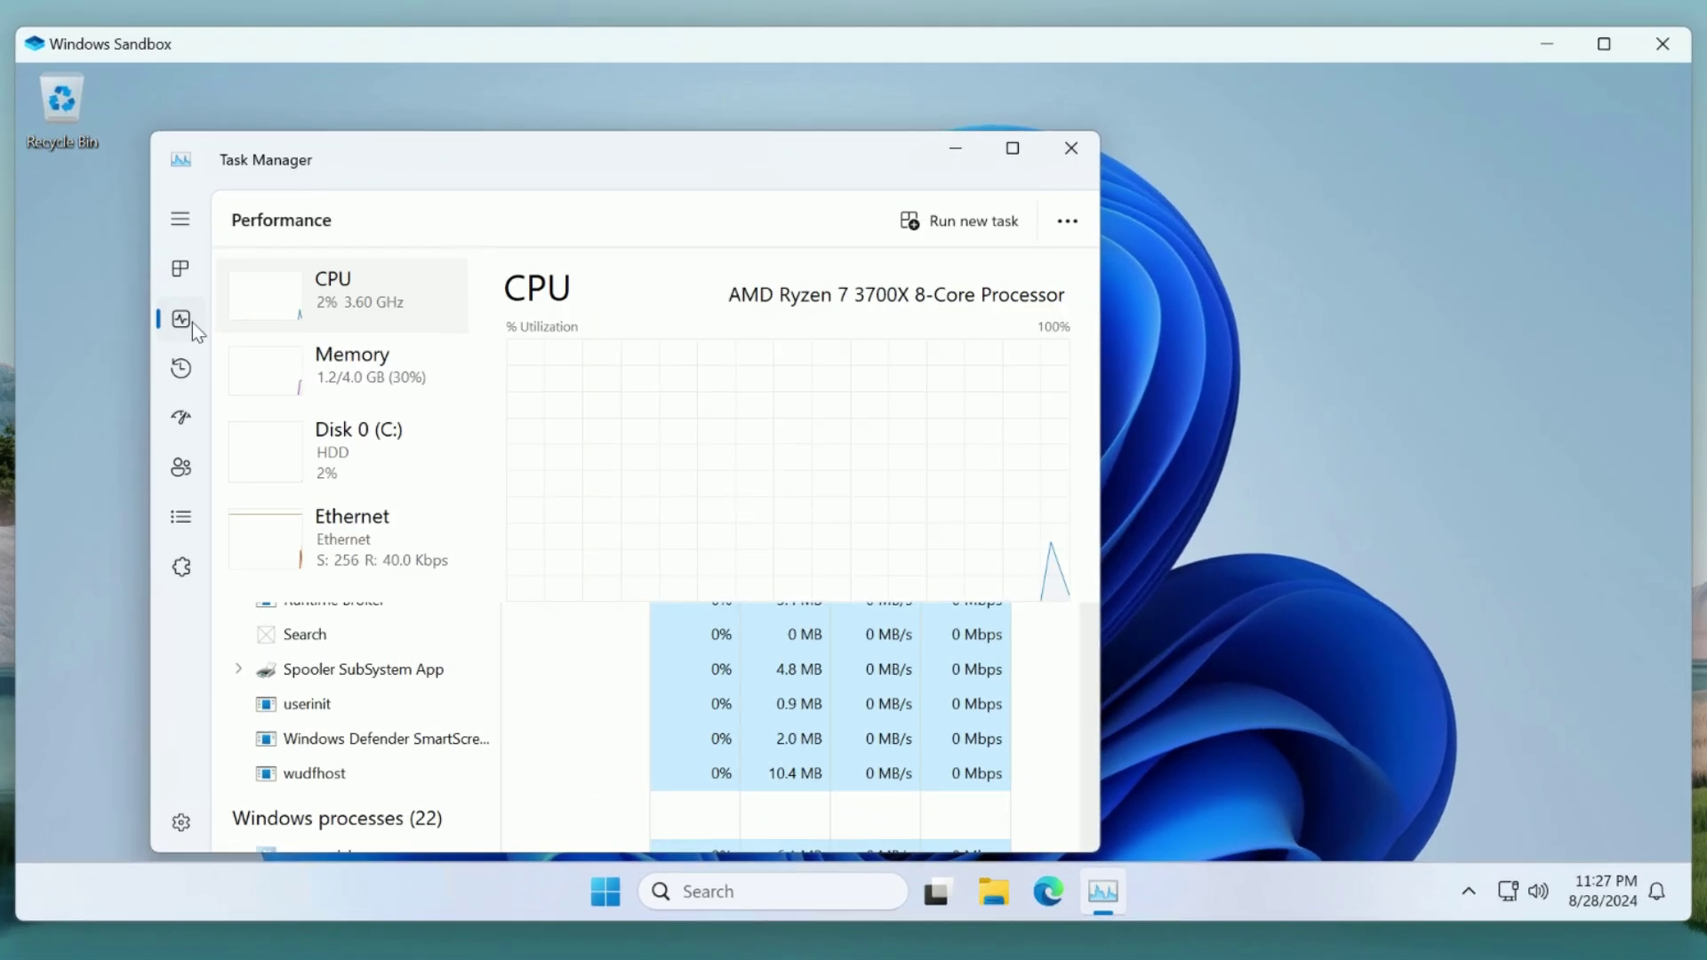
click(414, 384)
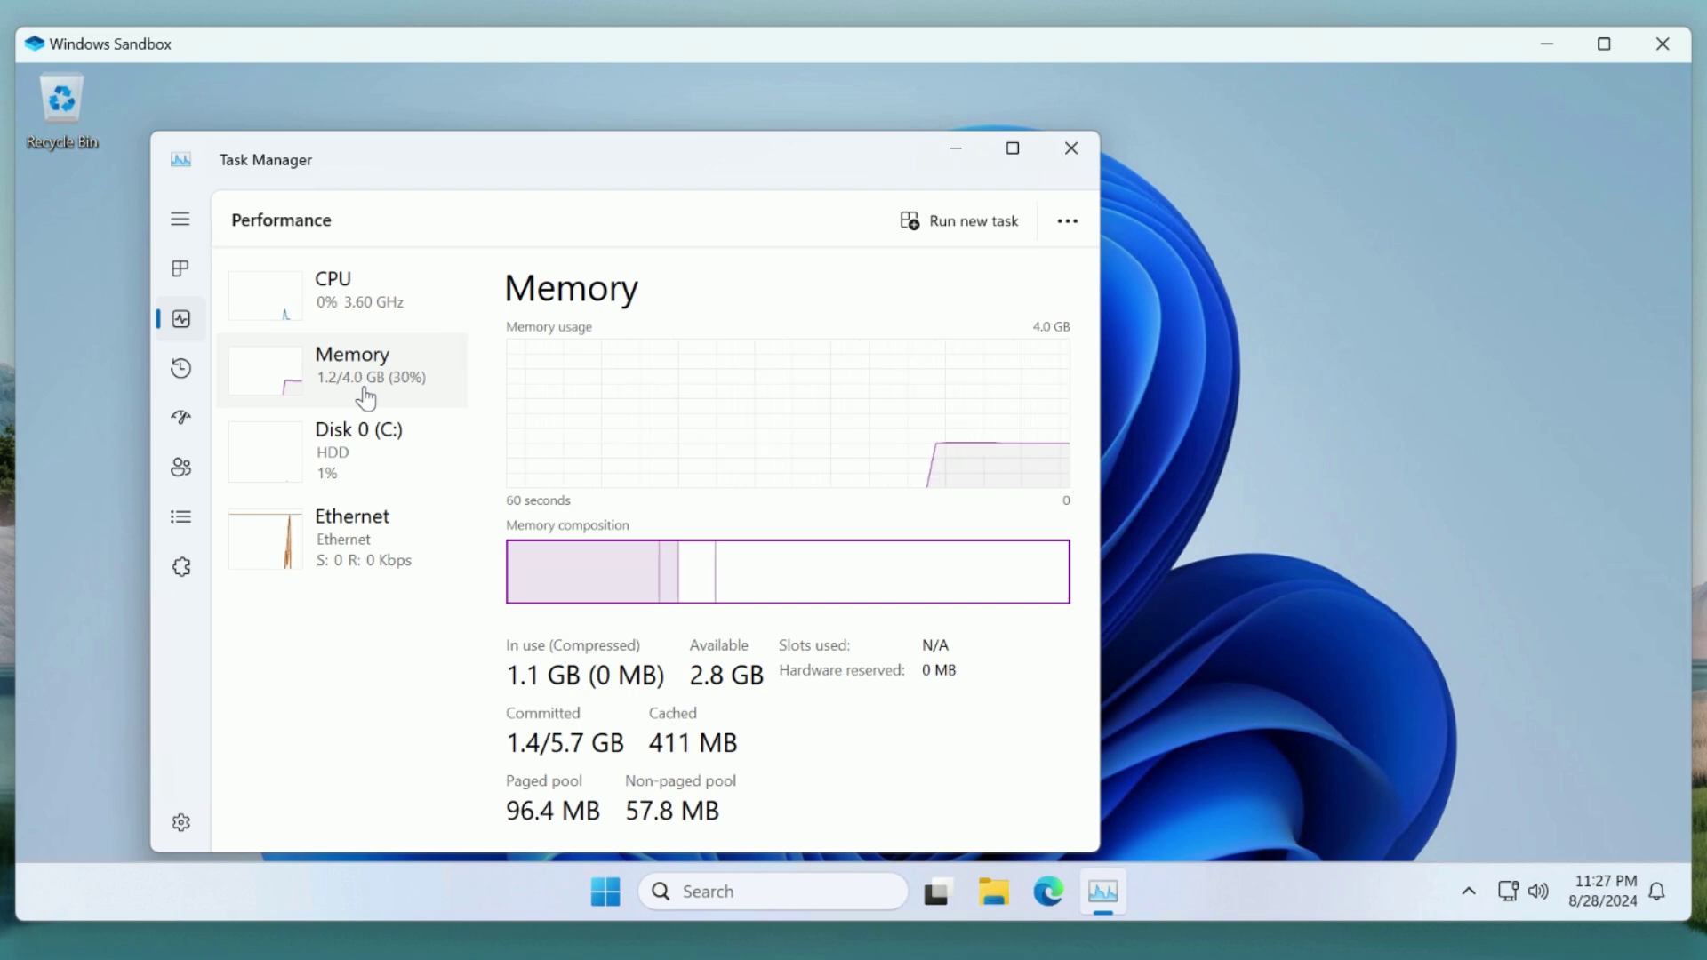
click(1071, 148)
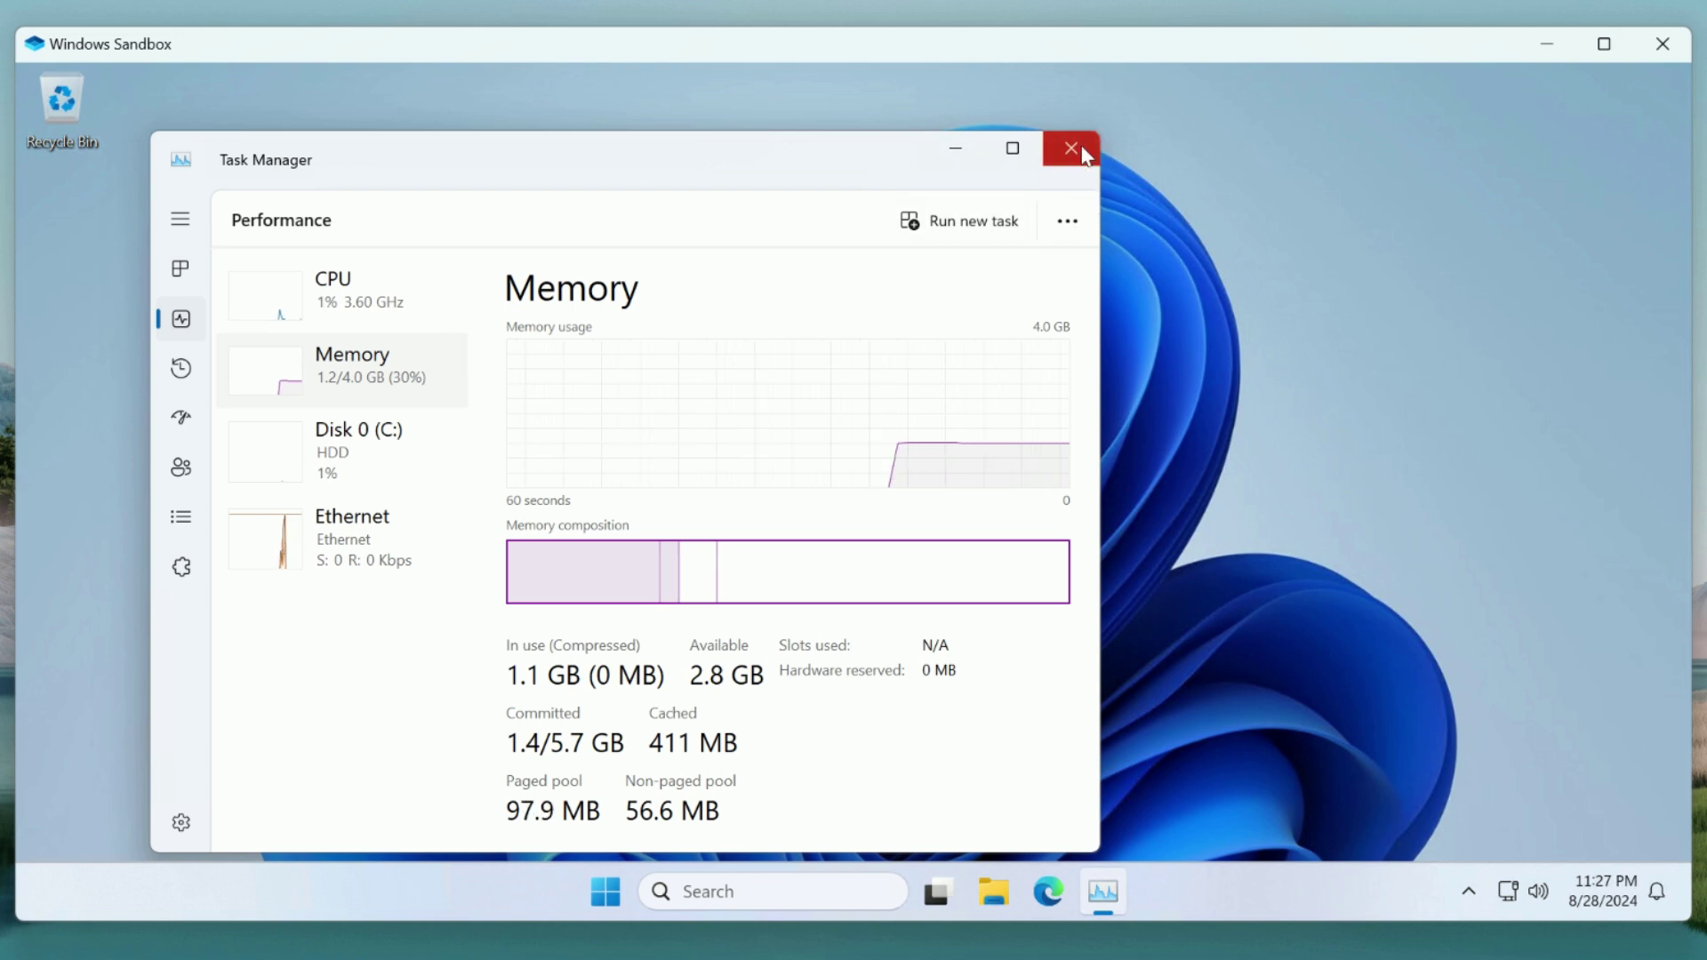
Discard the sandbox and view the host's 32.0 GB memory in Task Manager's Performance page
click(1651, 49)
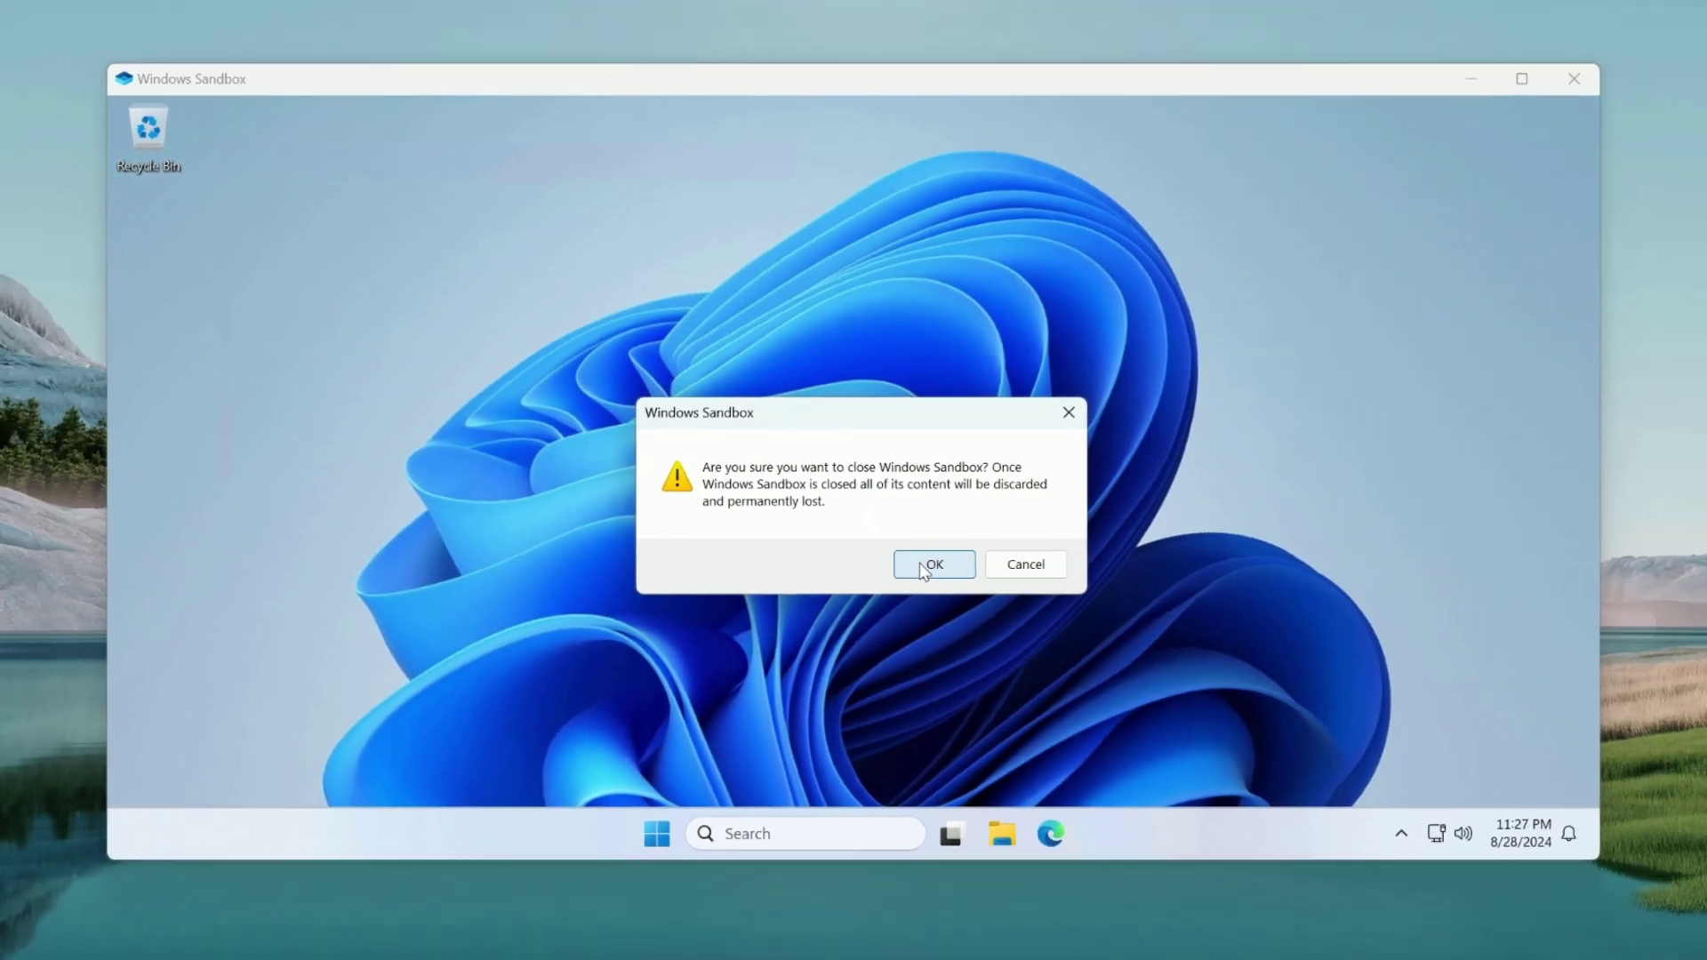
click(924, 567)
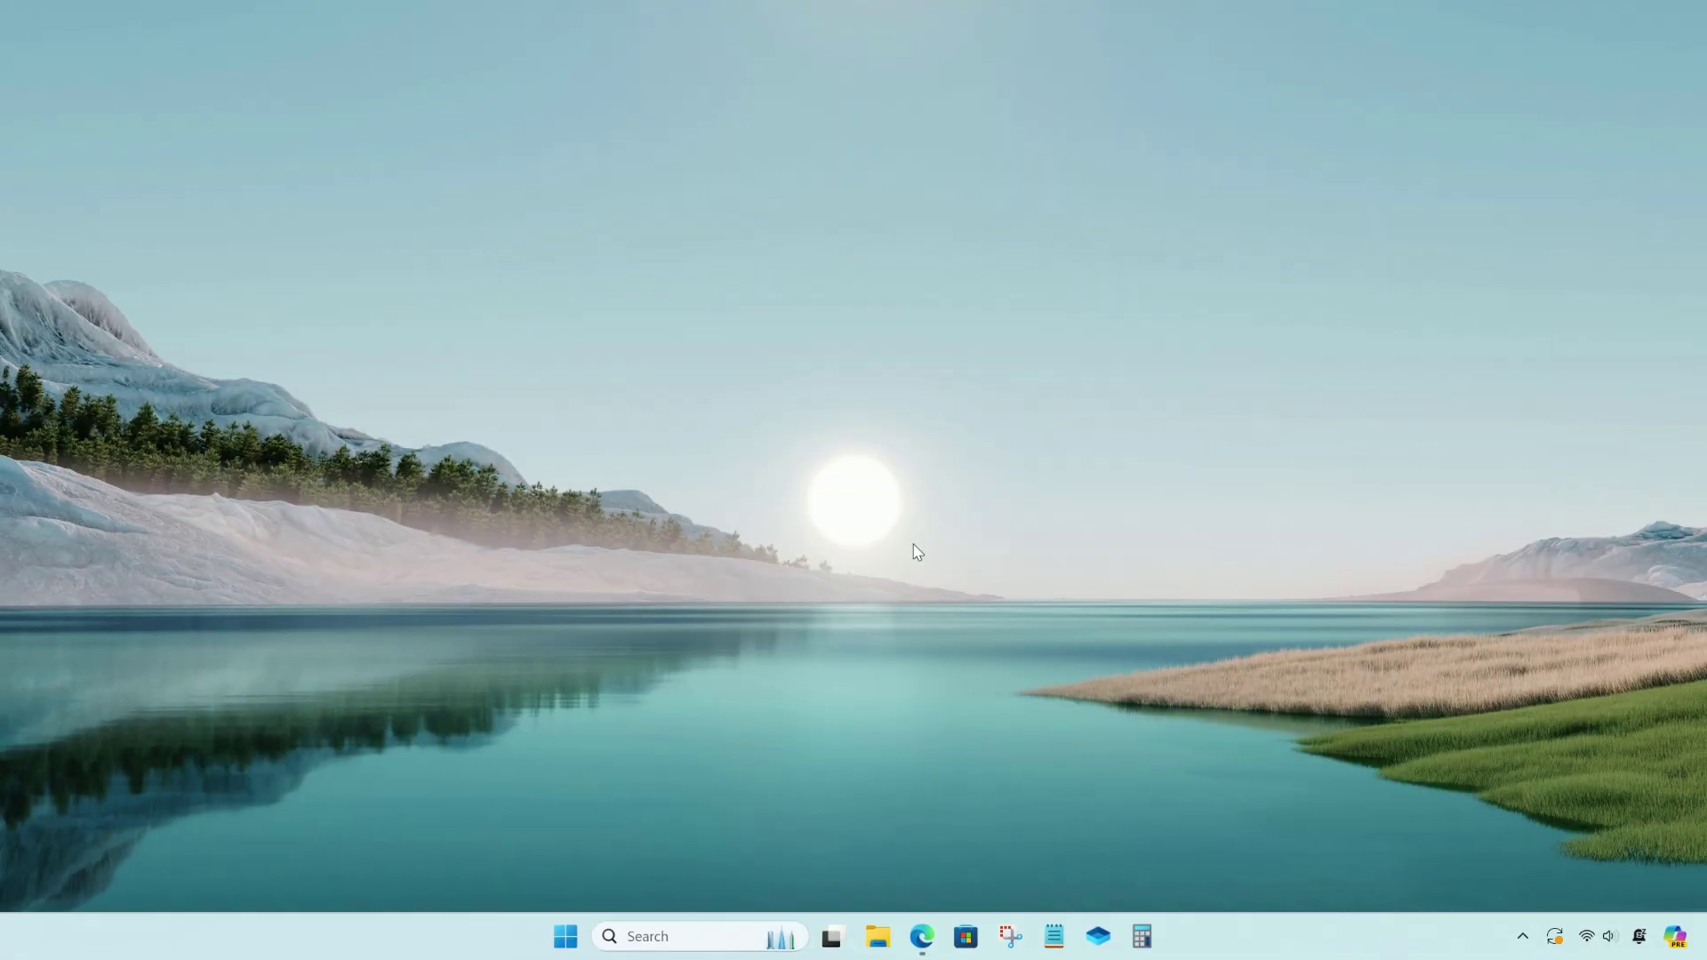
right_click(563, 938)
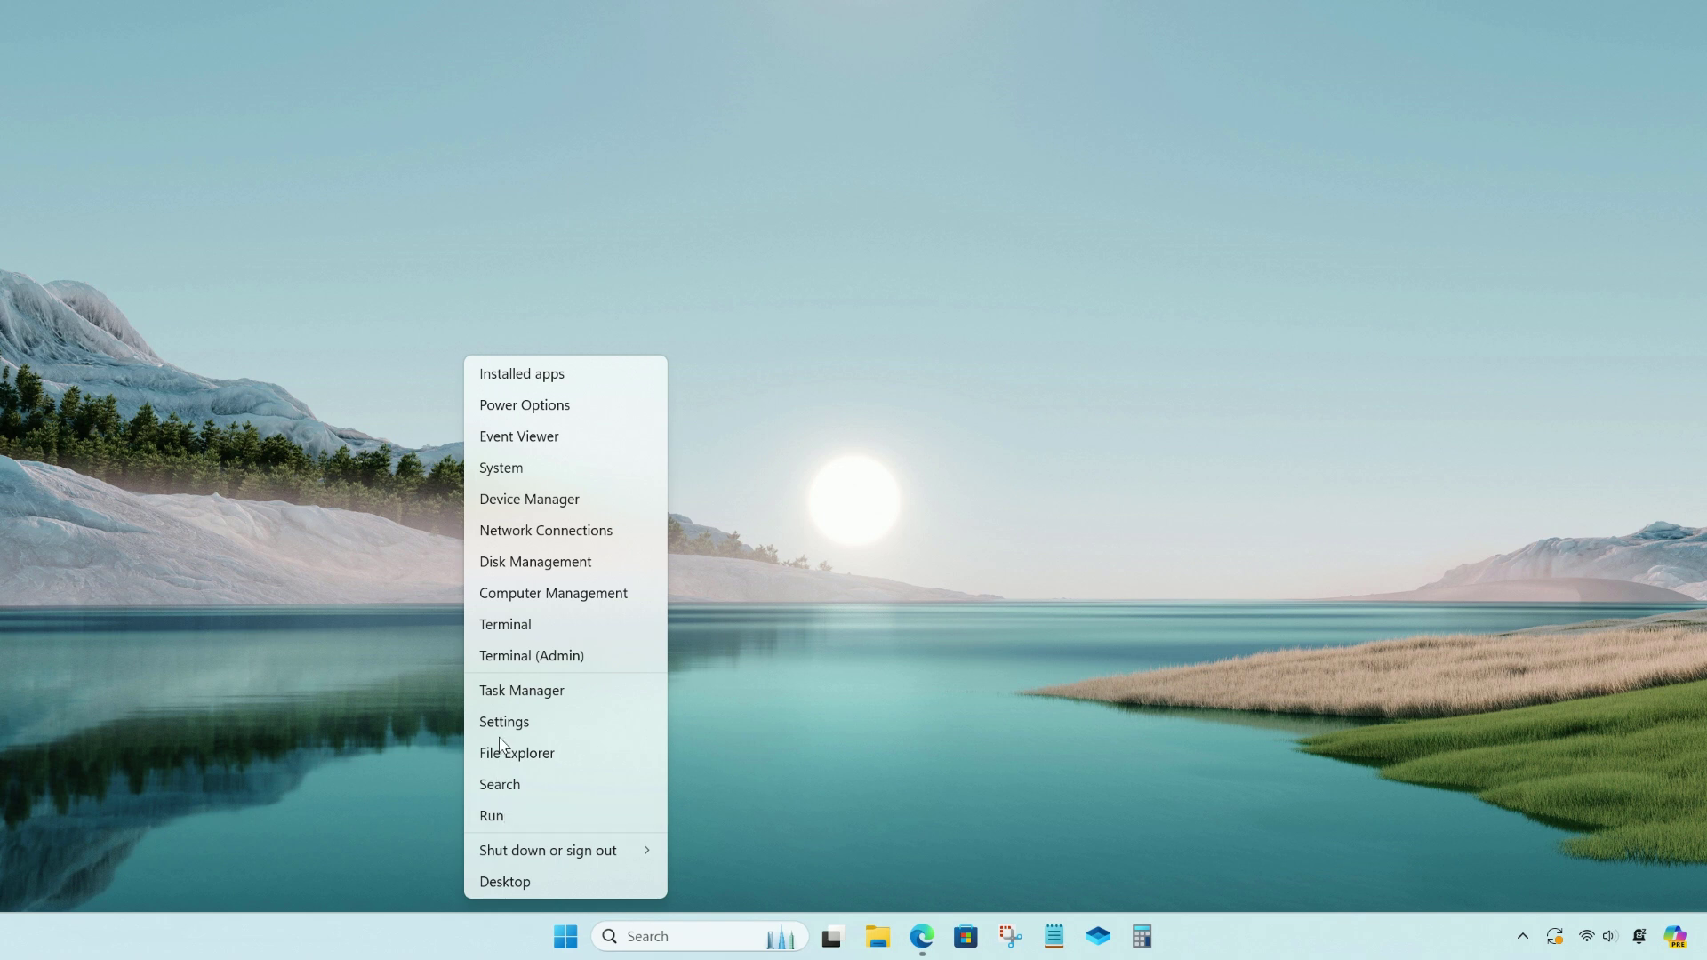
click(508, 698)
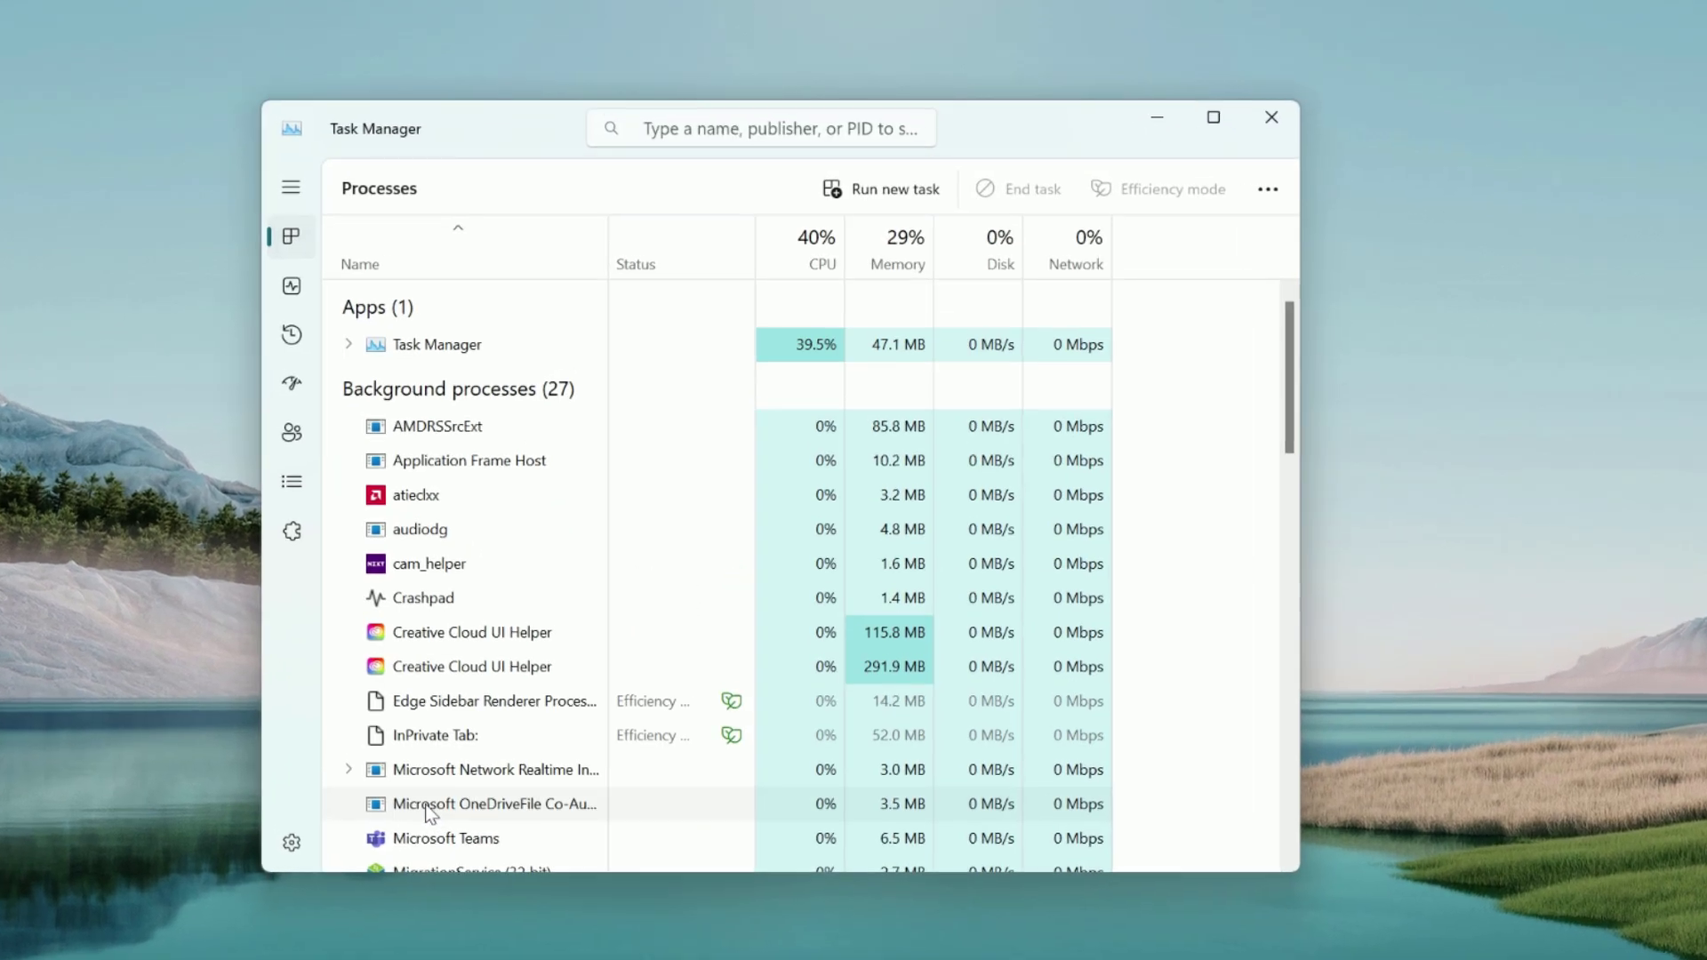
click(292, 286)
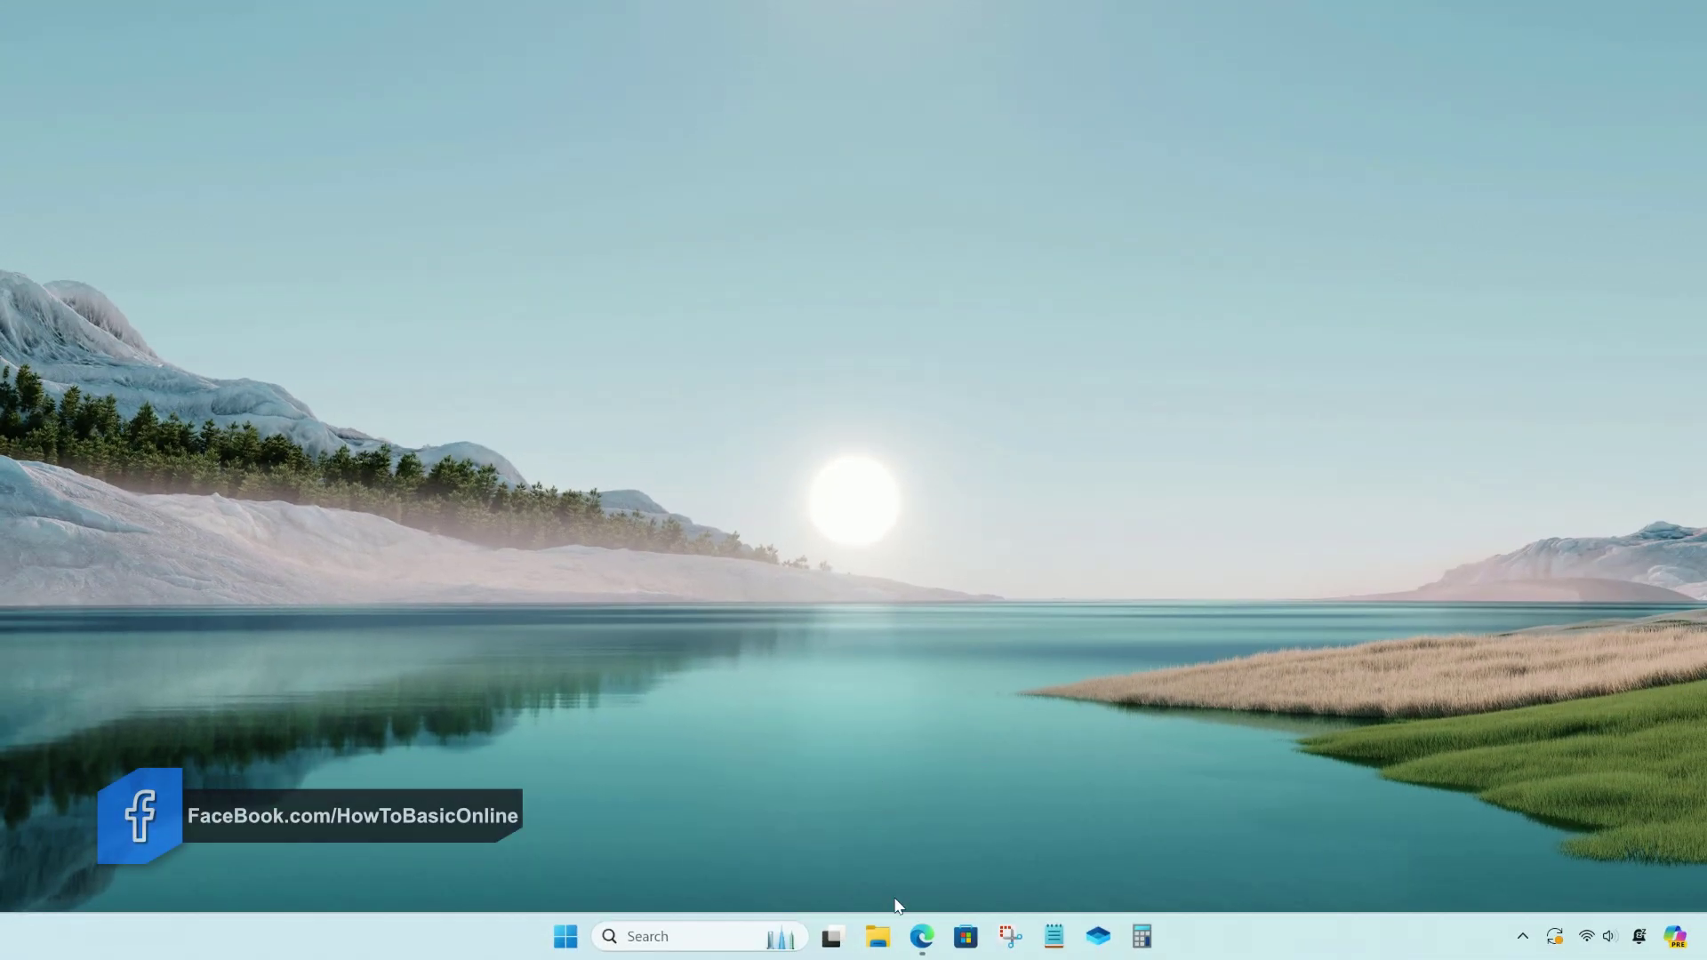
Open Documents in File Explorer, then type <configuration> and <MemoryInMB> lines in a new Notepad file
click(878, 938)
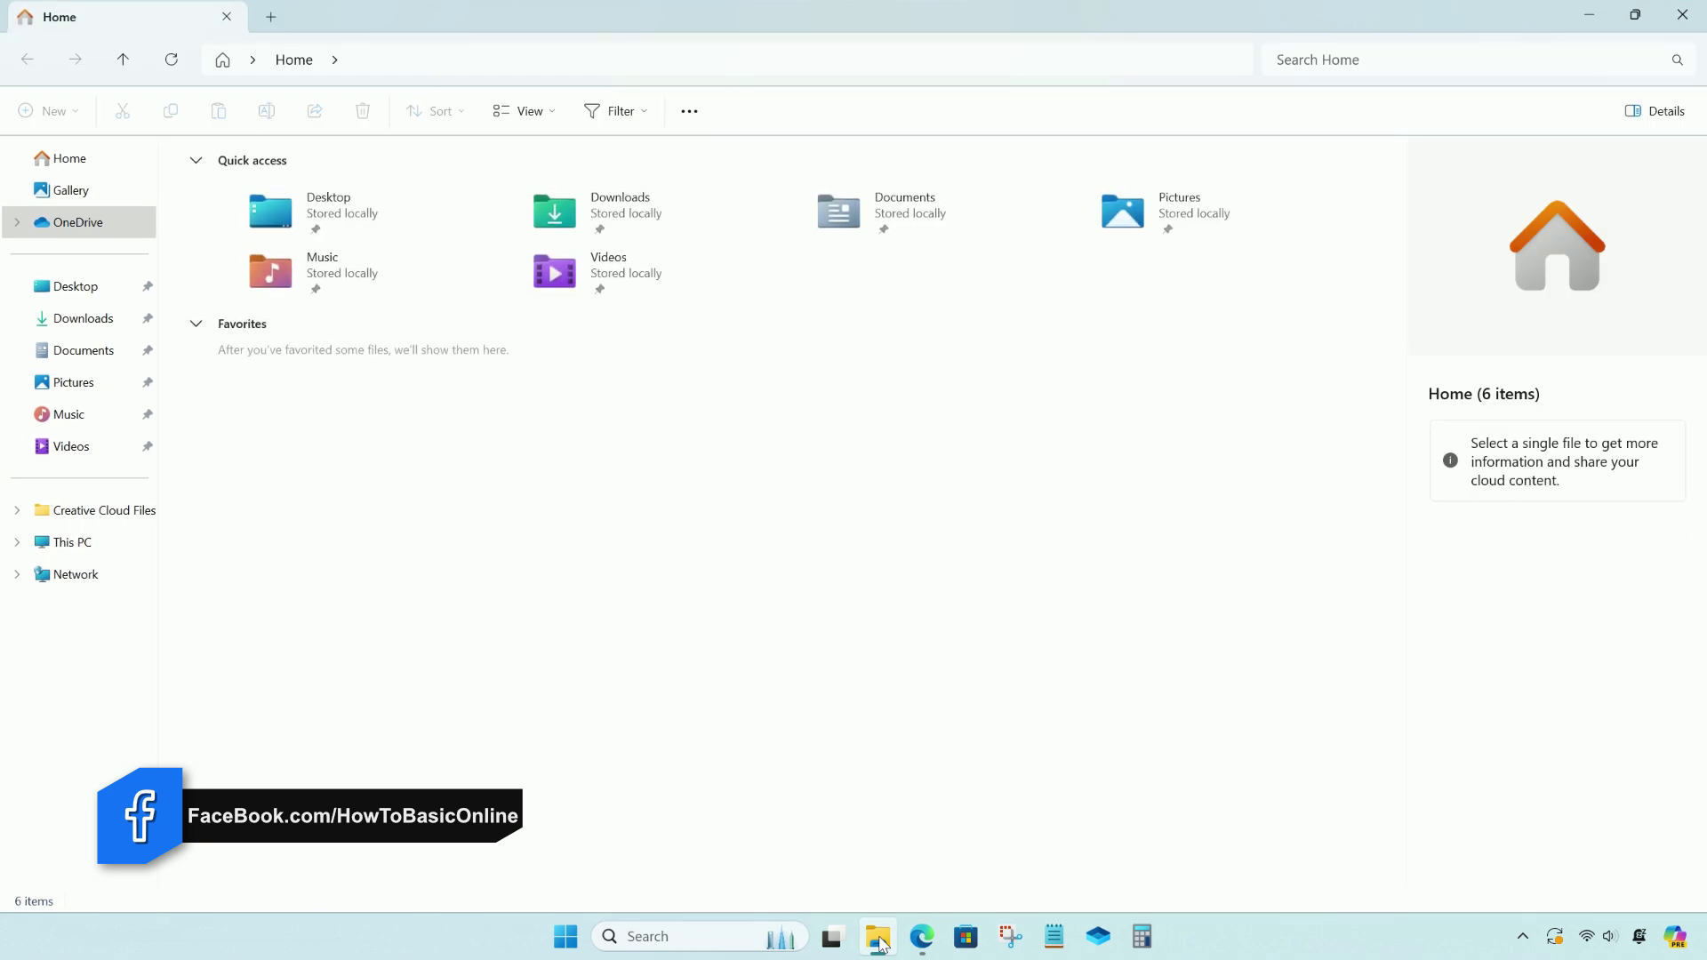
click(75, 353)
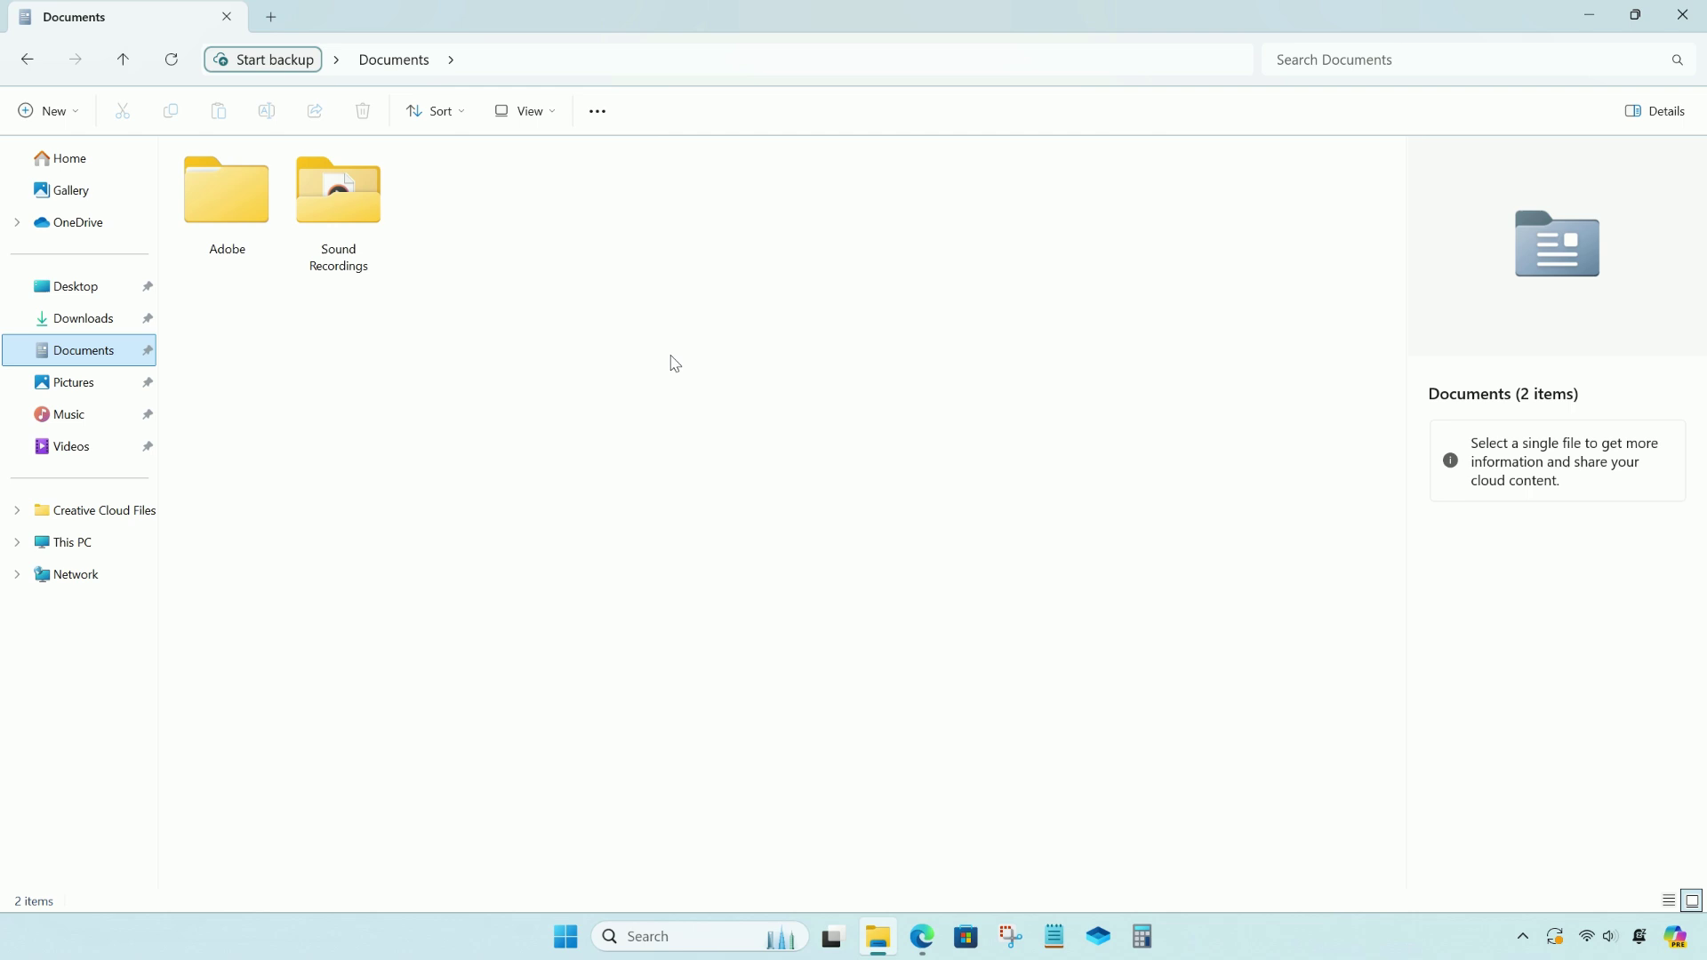
click(1055, 940)
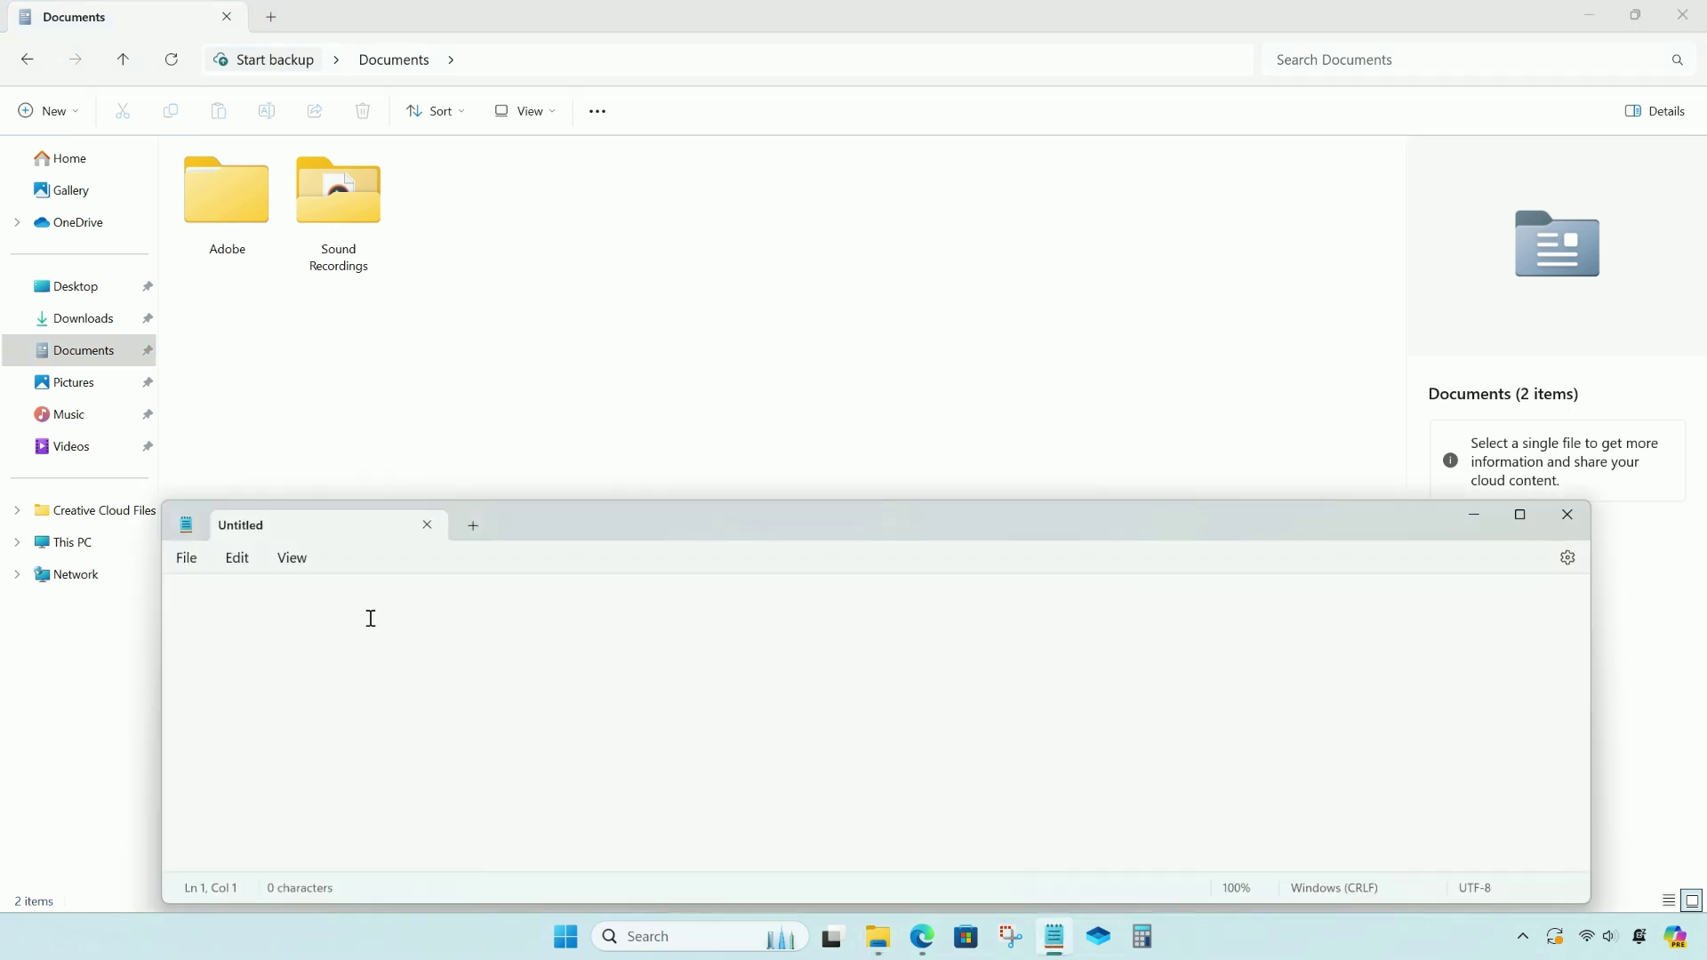
text(<)
ctrl+scroll(407, 675, up, 20)
text(configuration)
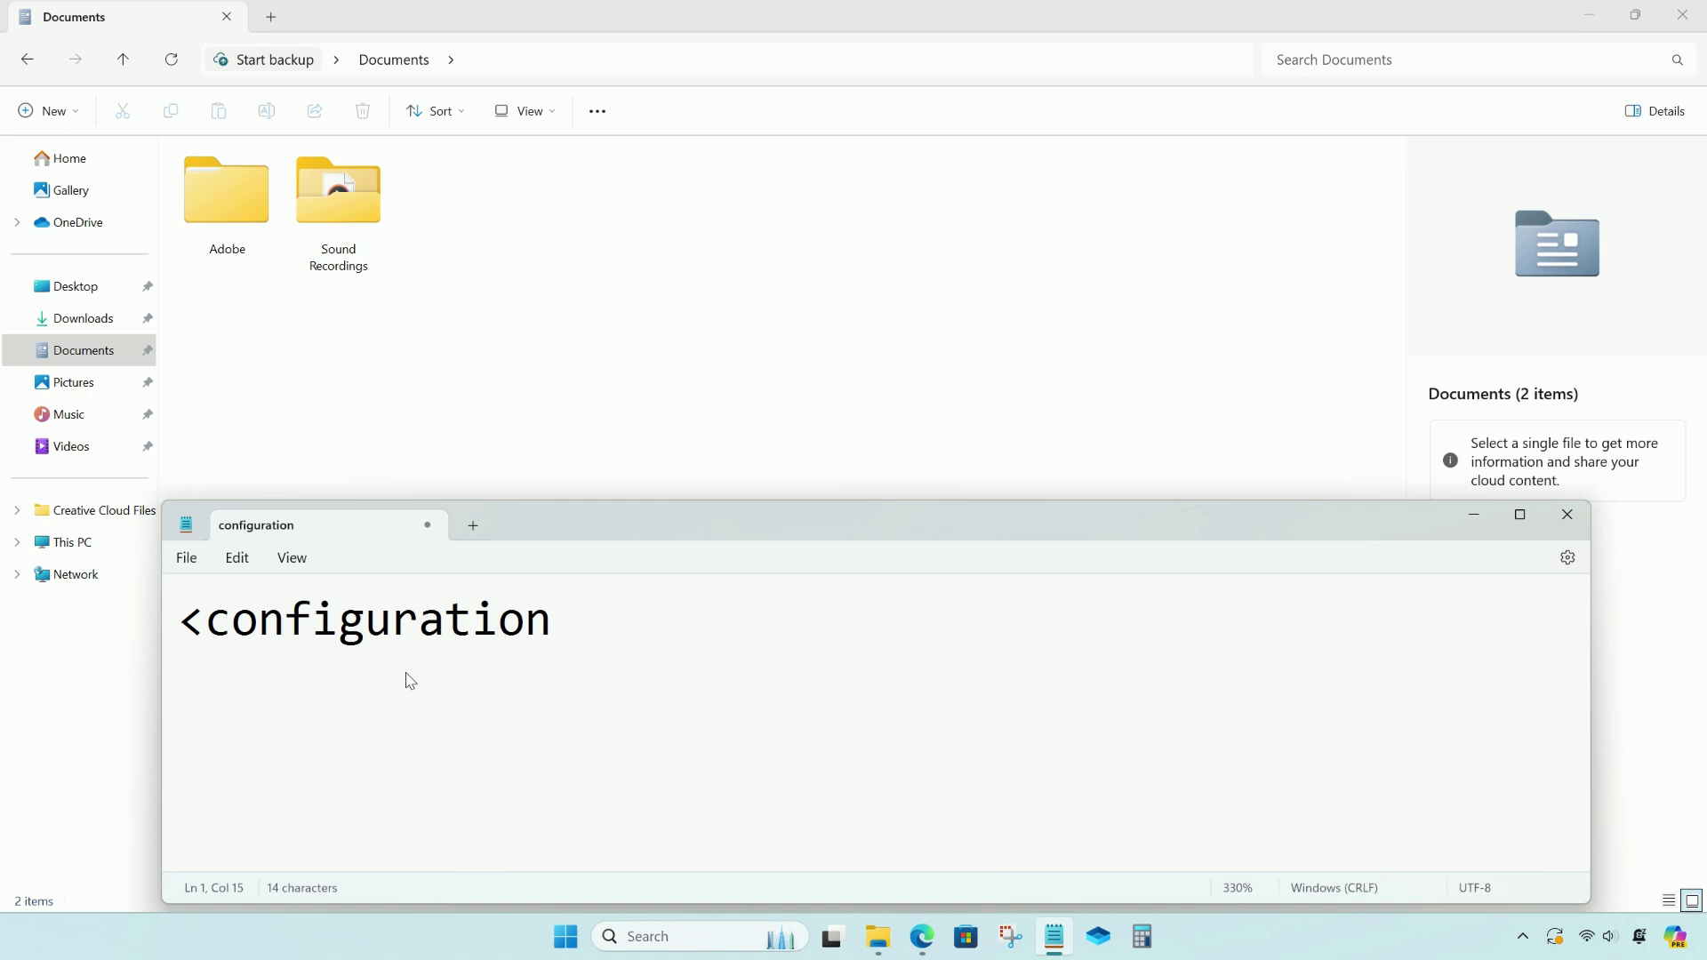
text(>)
key(Return)
text(<Memory)
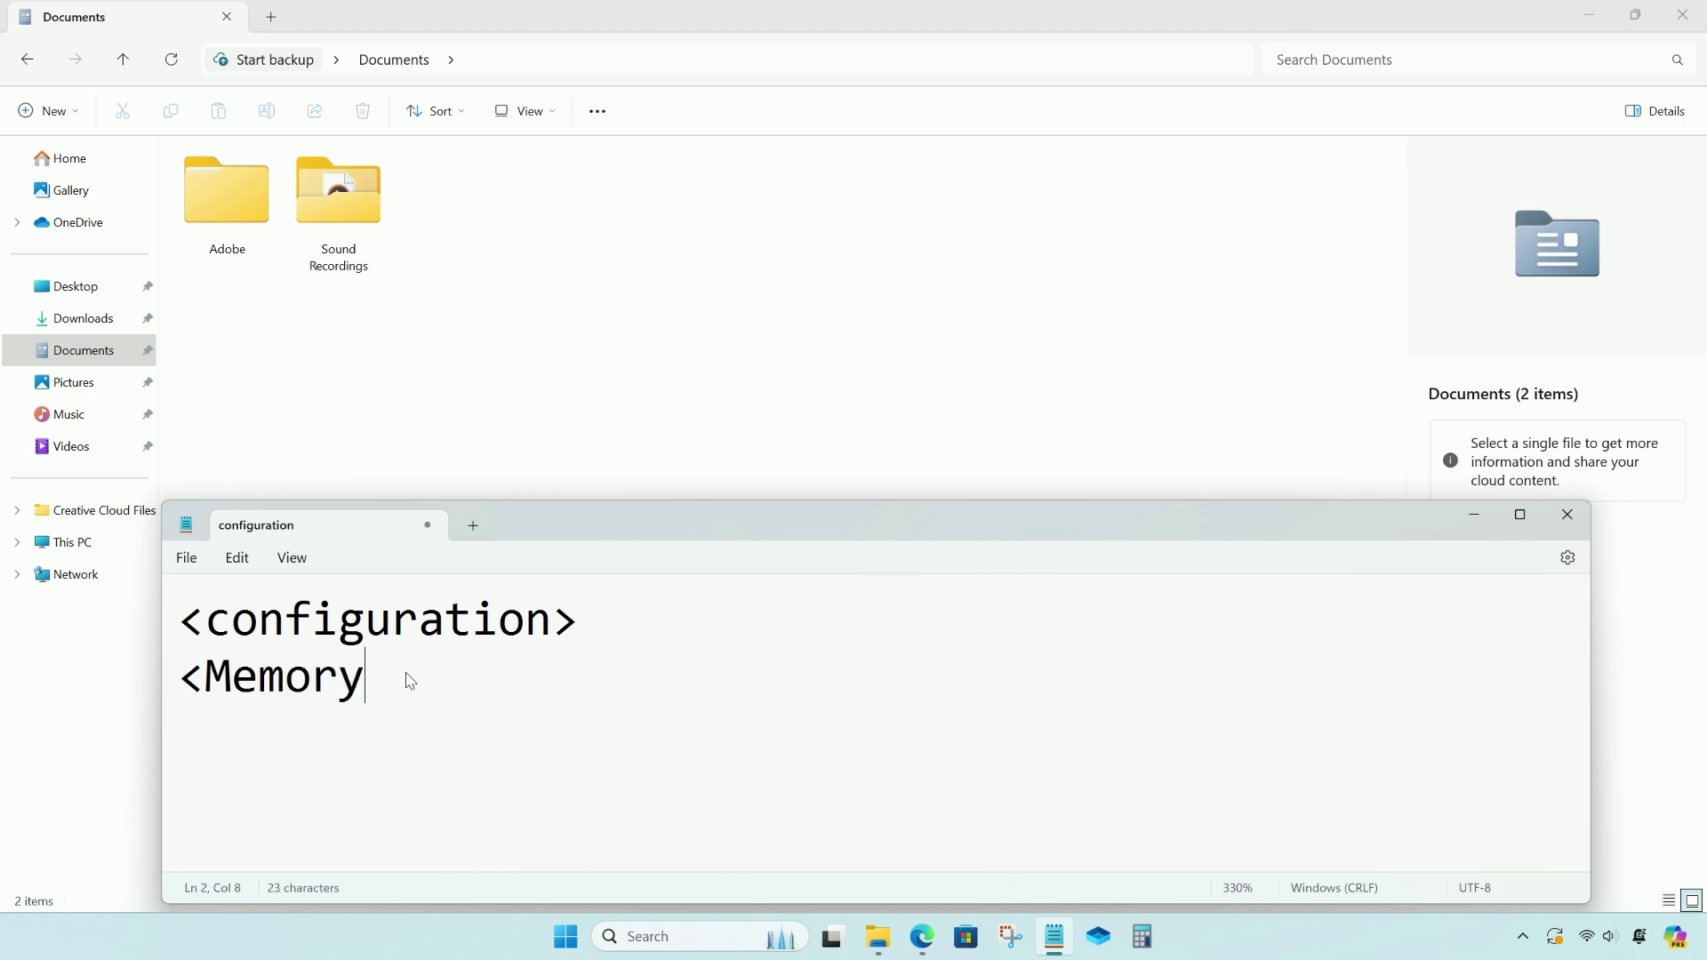
text(InMB>)
Compute 1024 × 8 = 8,192 in Calculator and select the result
click(1146, 938)
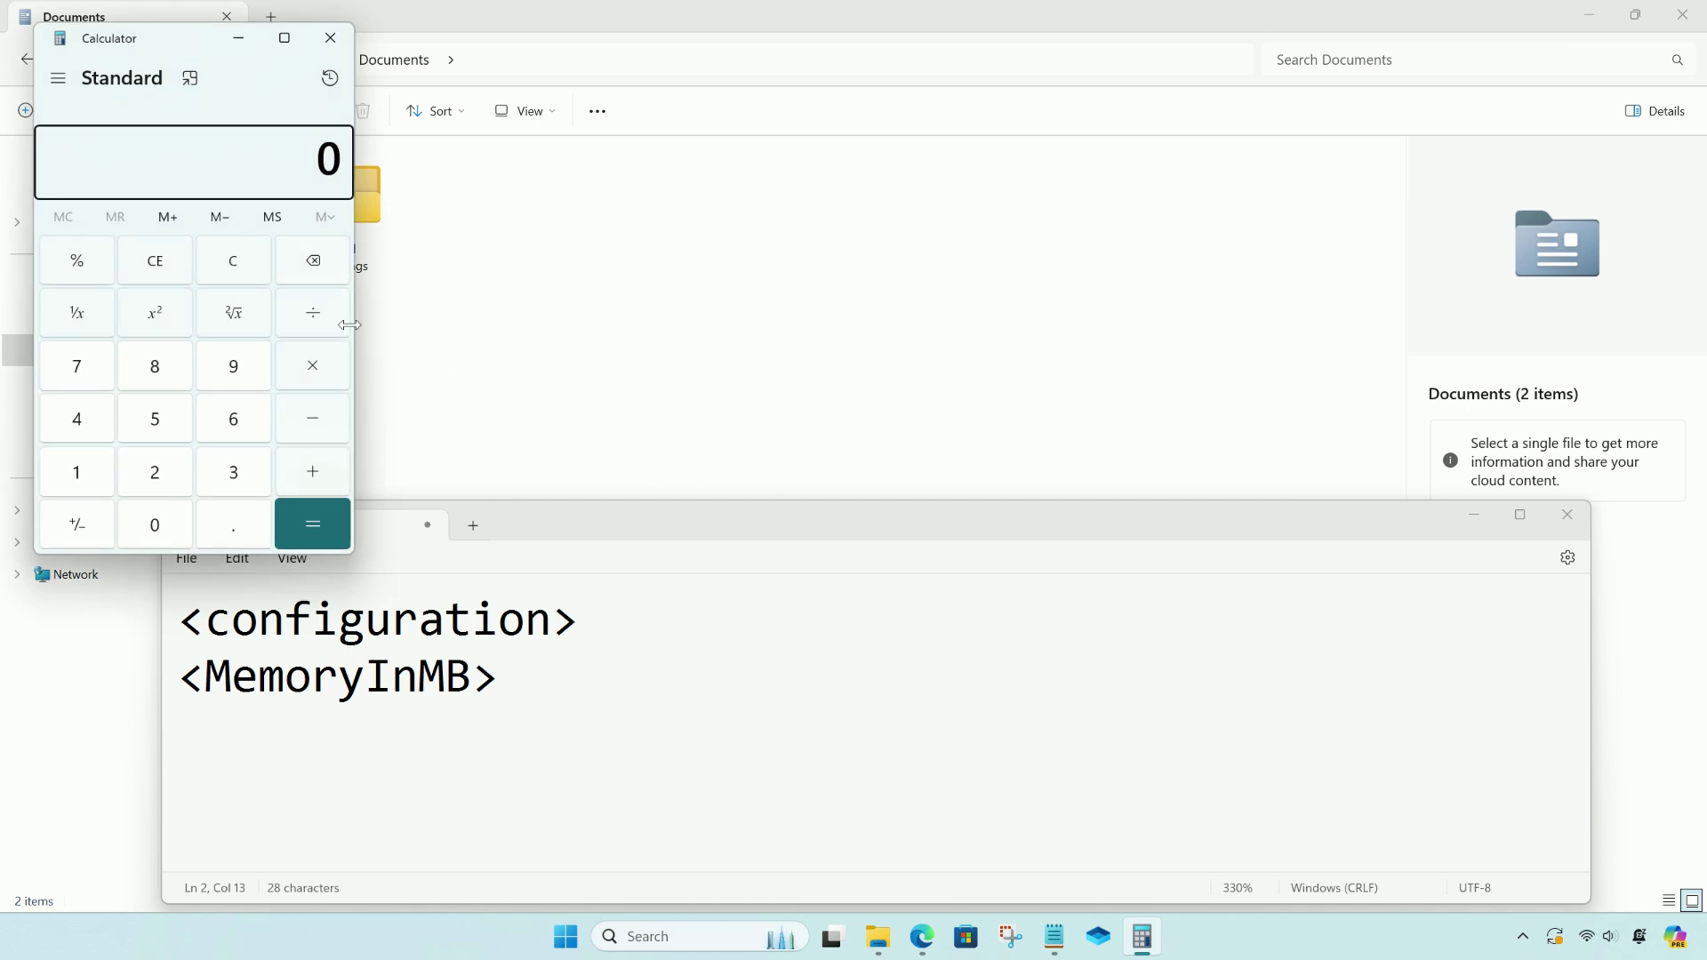
click(80, 476)
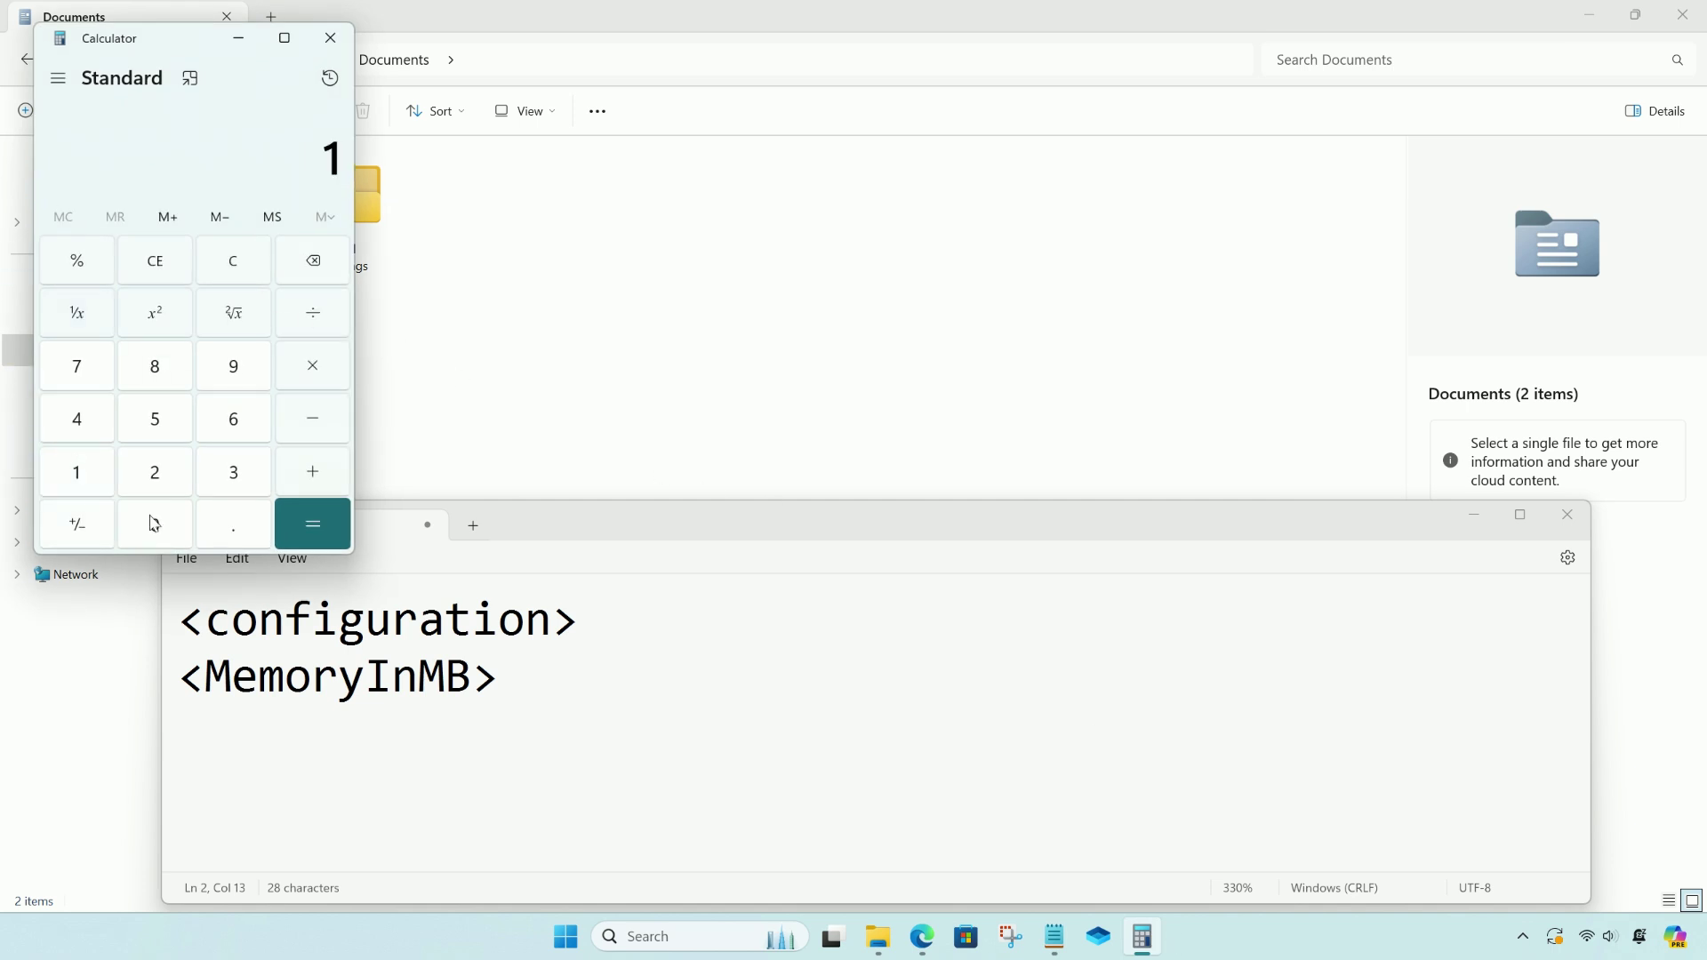
click(162, 518)
click(157, 476)
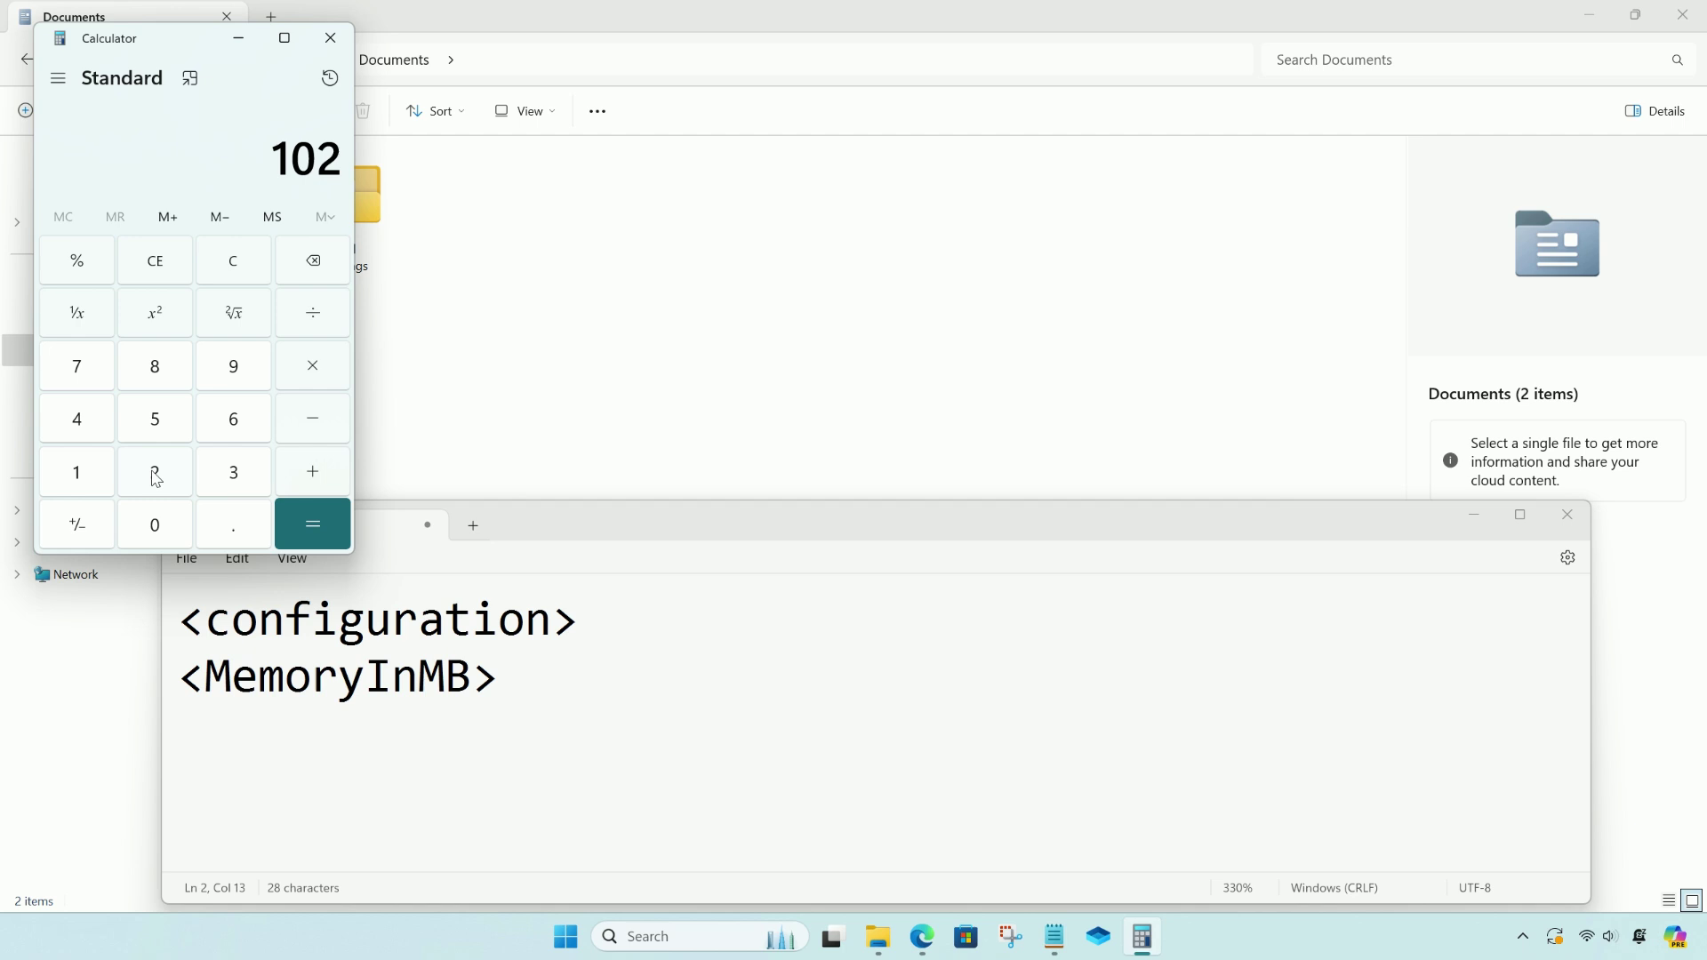
click(85, 431)
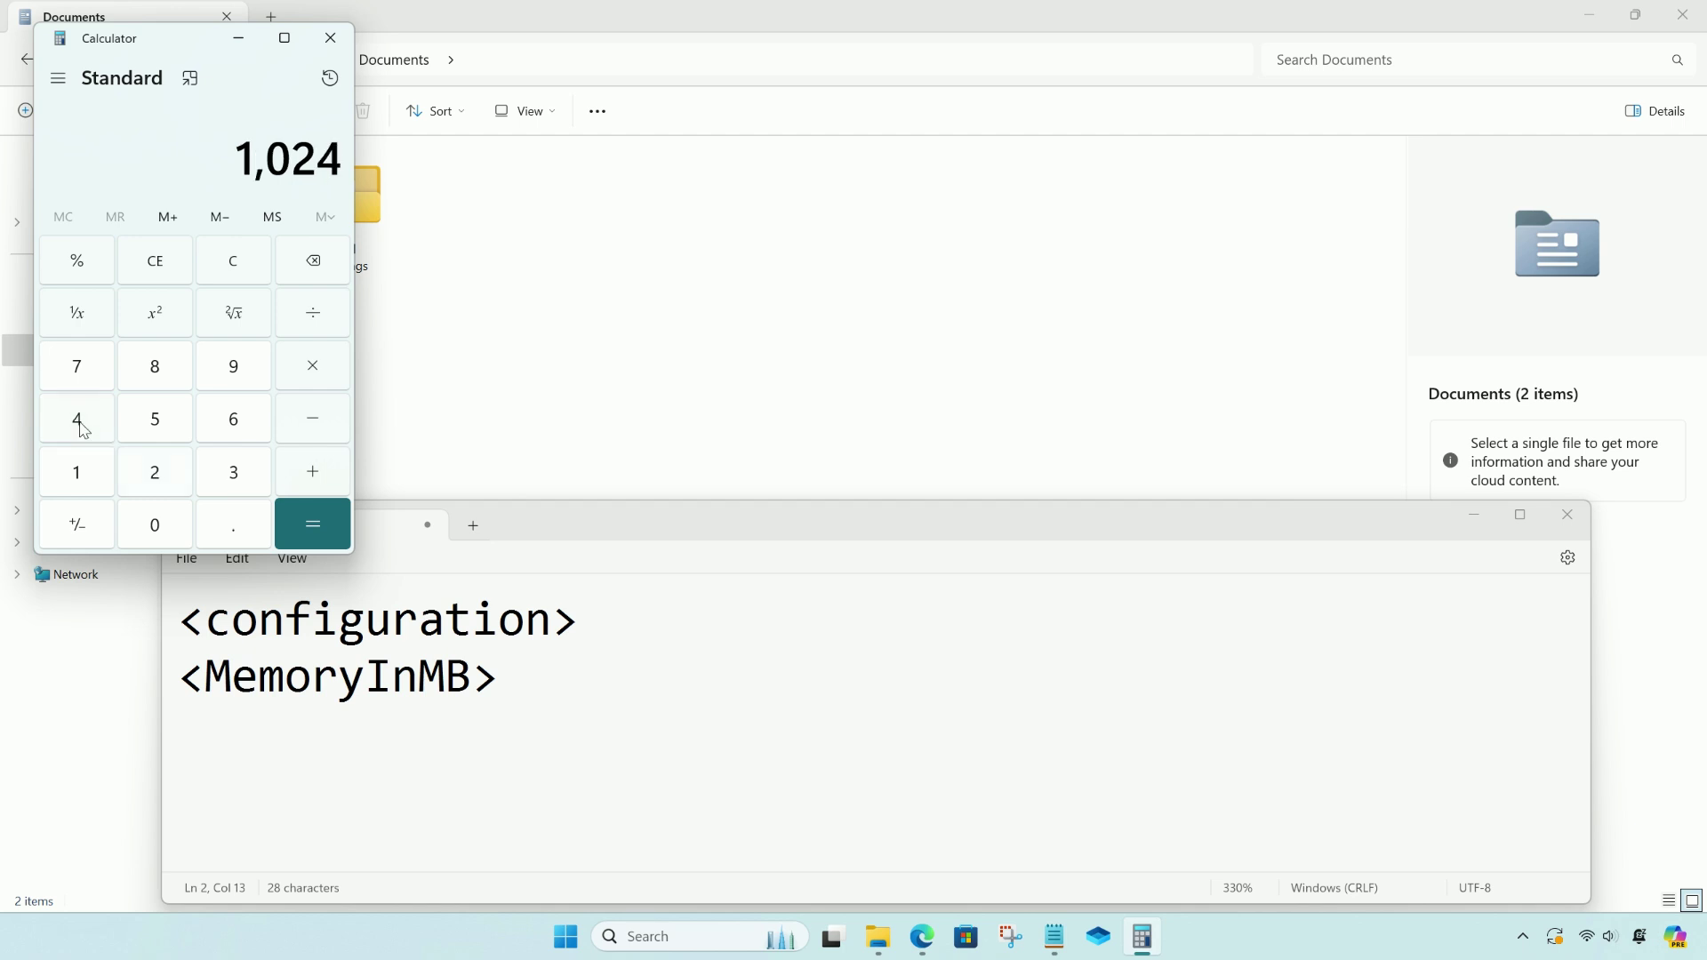
click(324, 371)
click(151, 368)
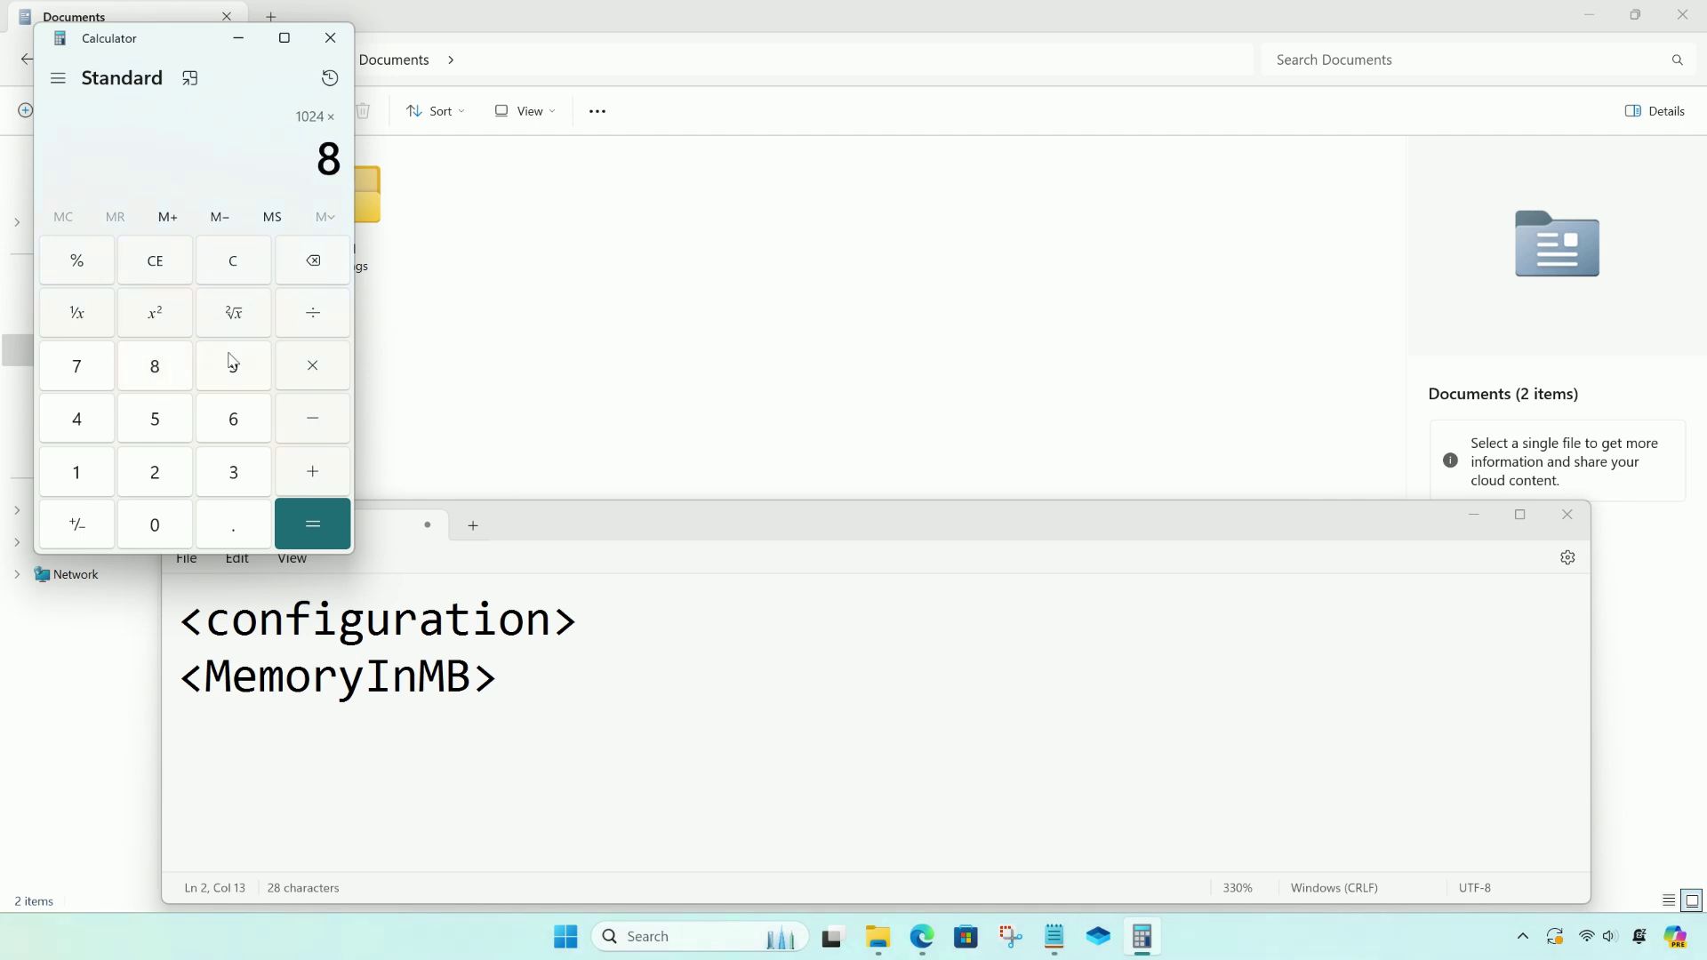
click(299, 525)
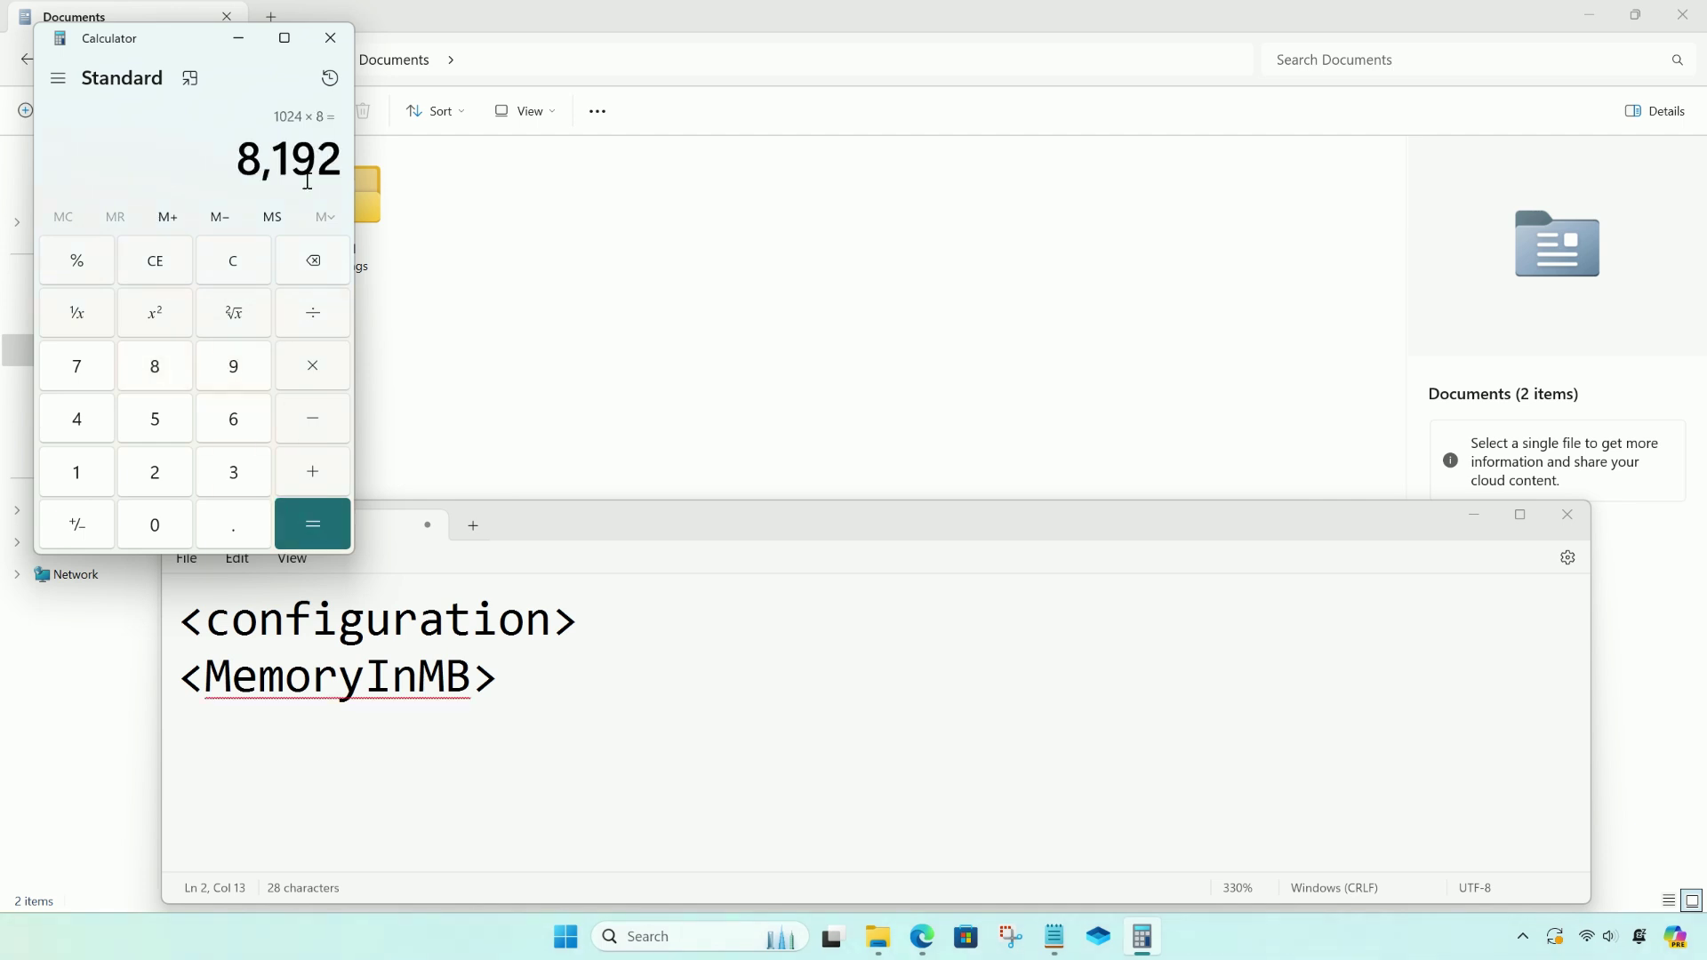
drag(239, 166, 343, 167)
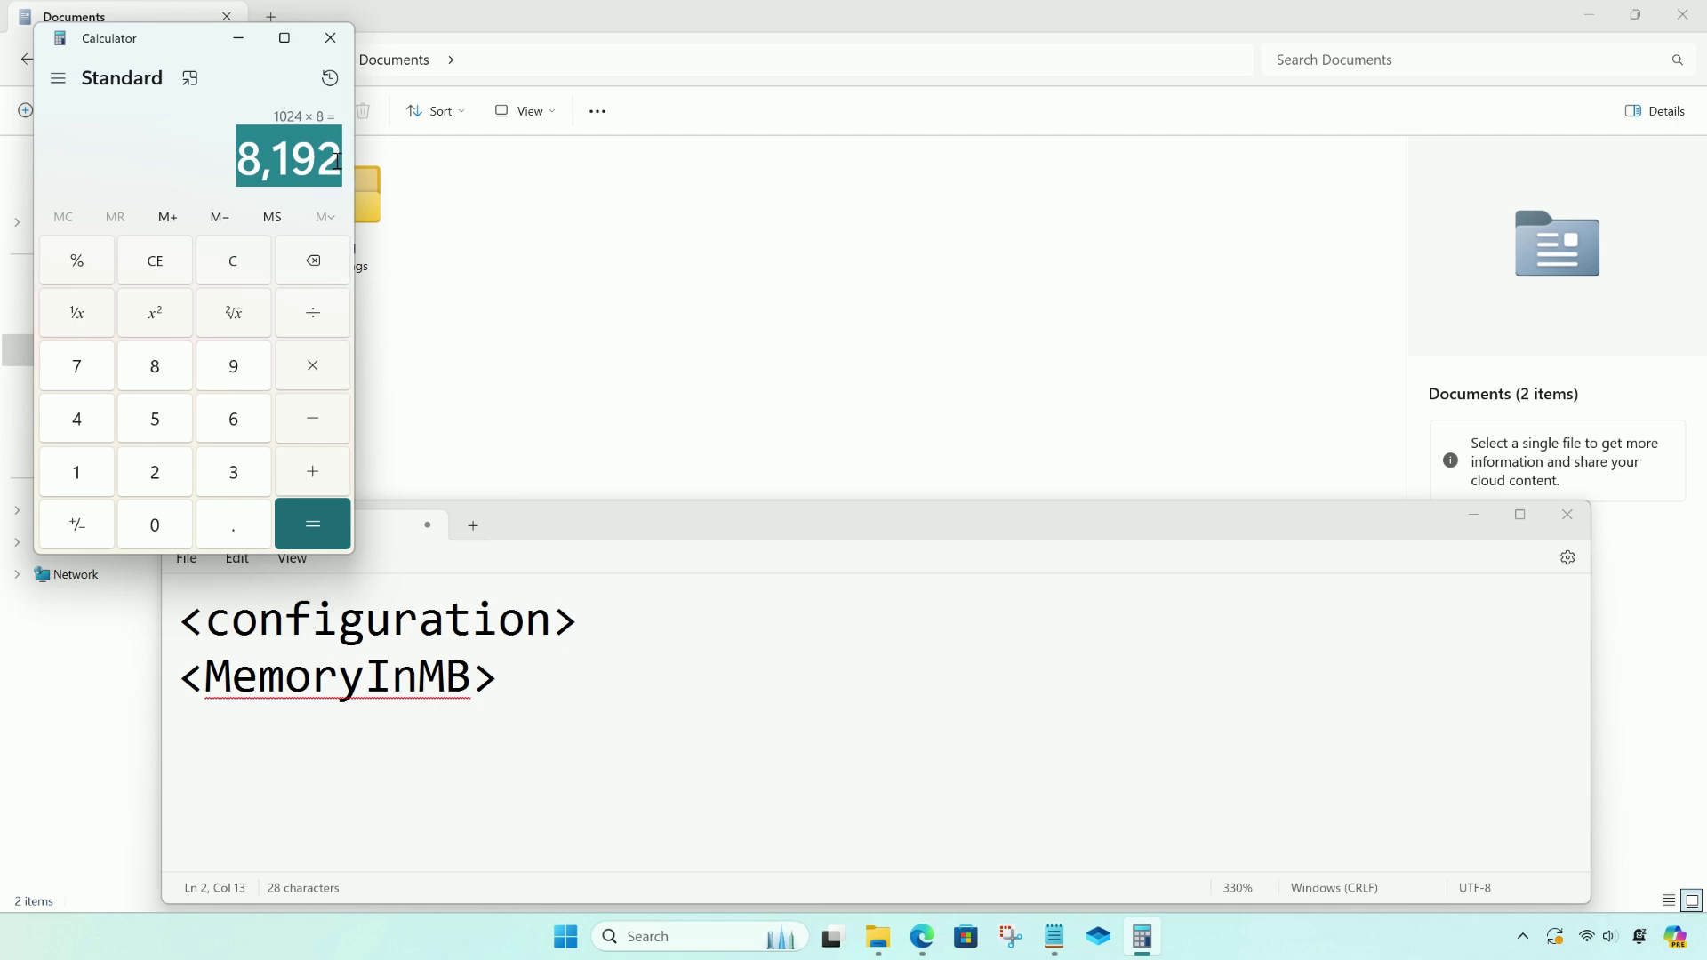
Complete the file with <MemoryInMB>8192</MemoryInMB> and a closing </configuration> line
click(330, 38)
click(515, 683)
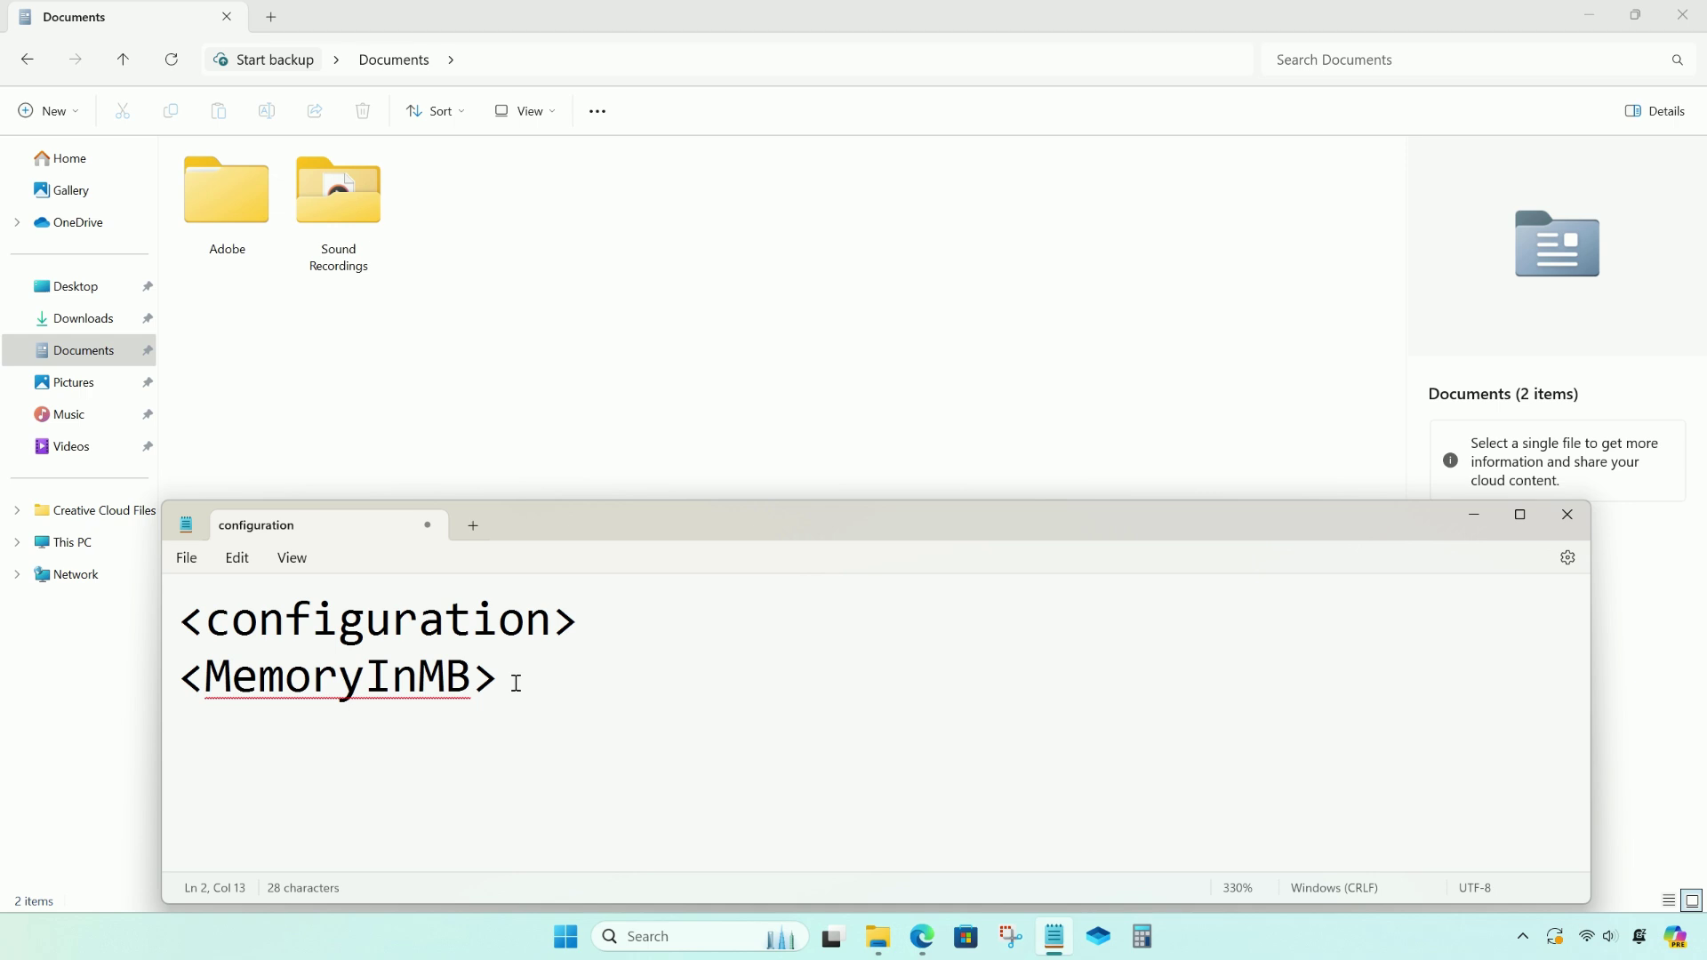
text(8192)
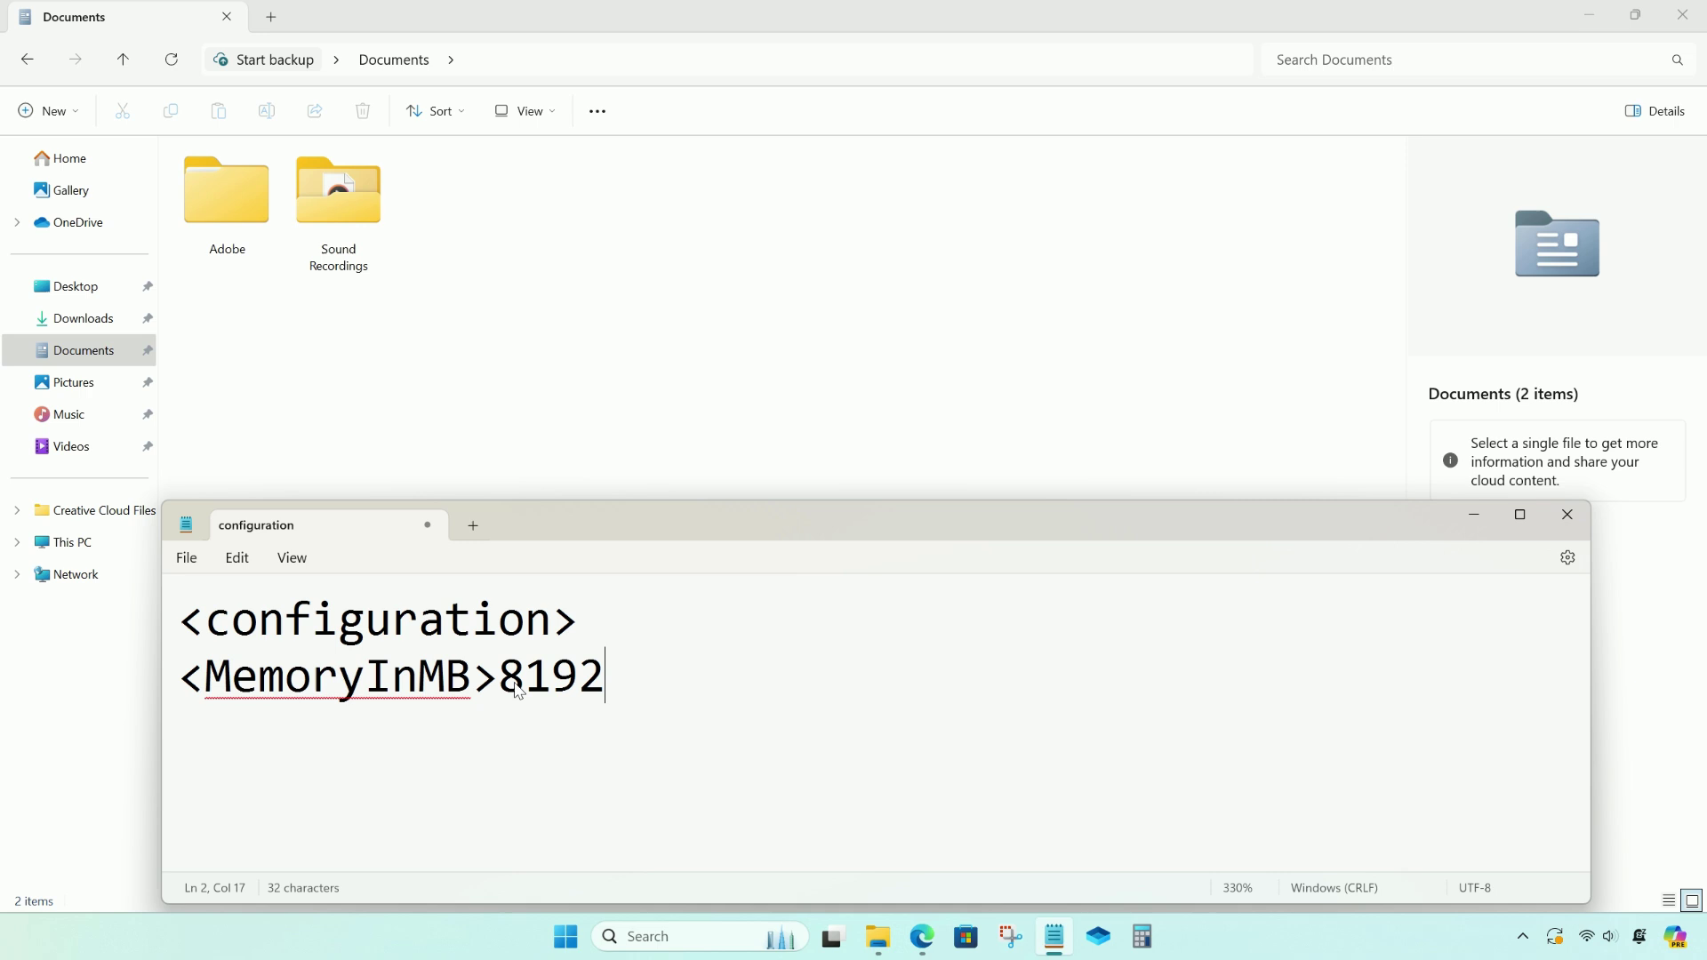
text(</Memory)
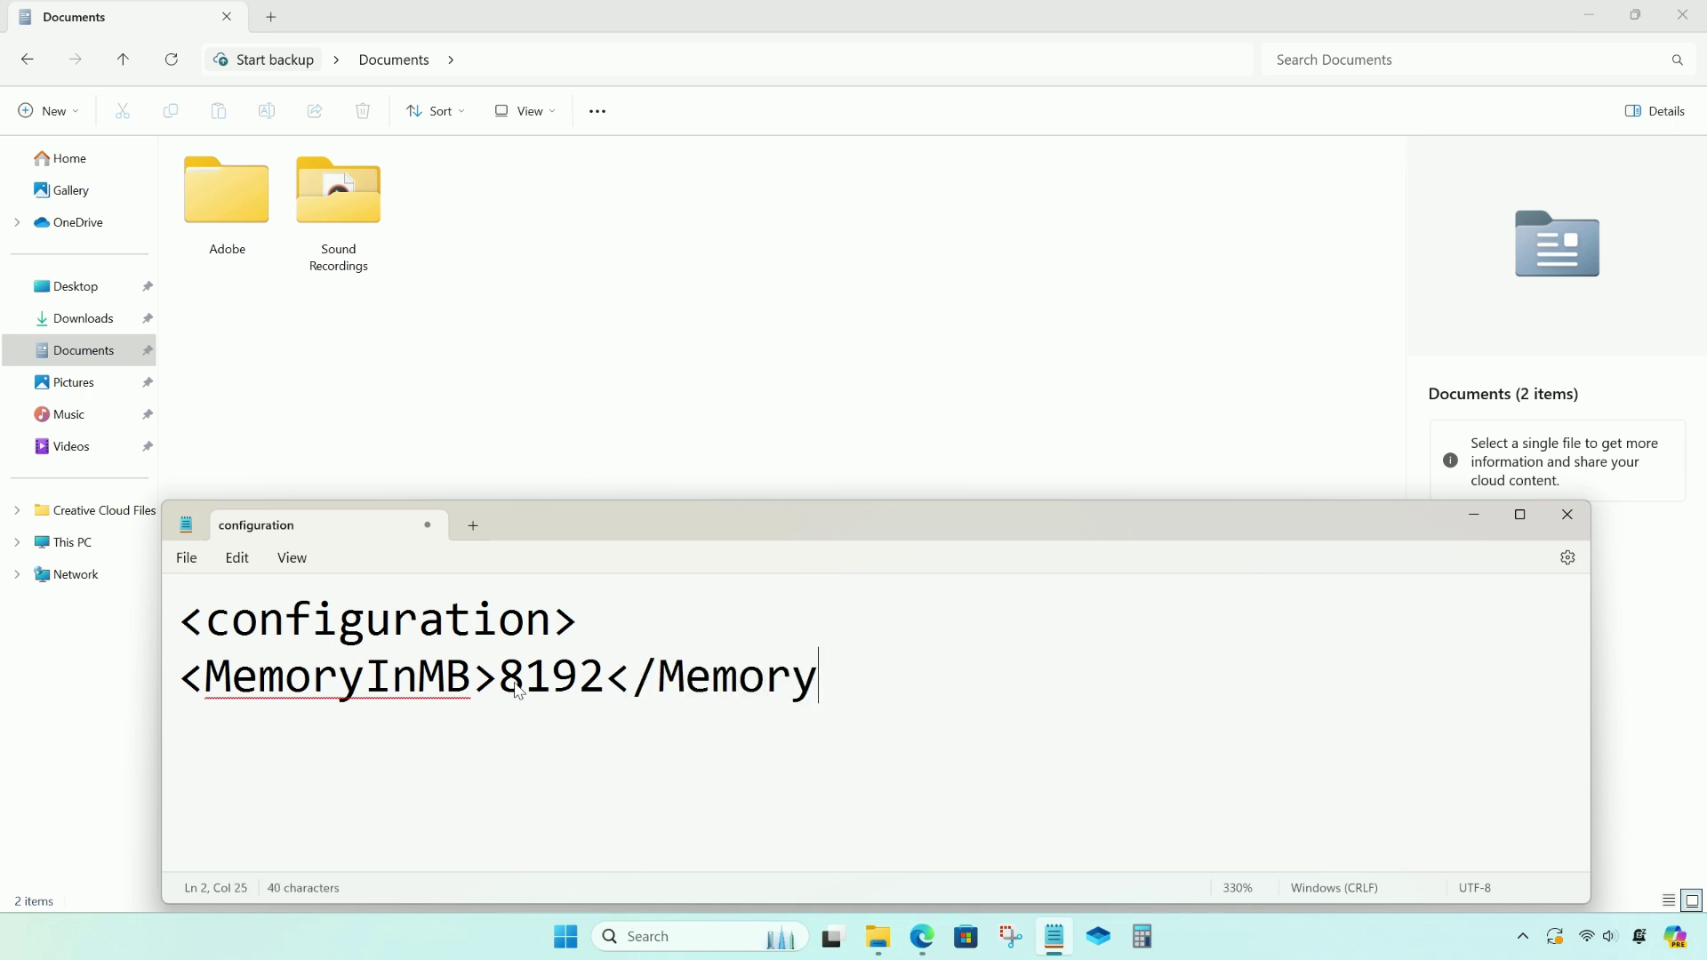
text(InMB)
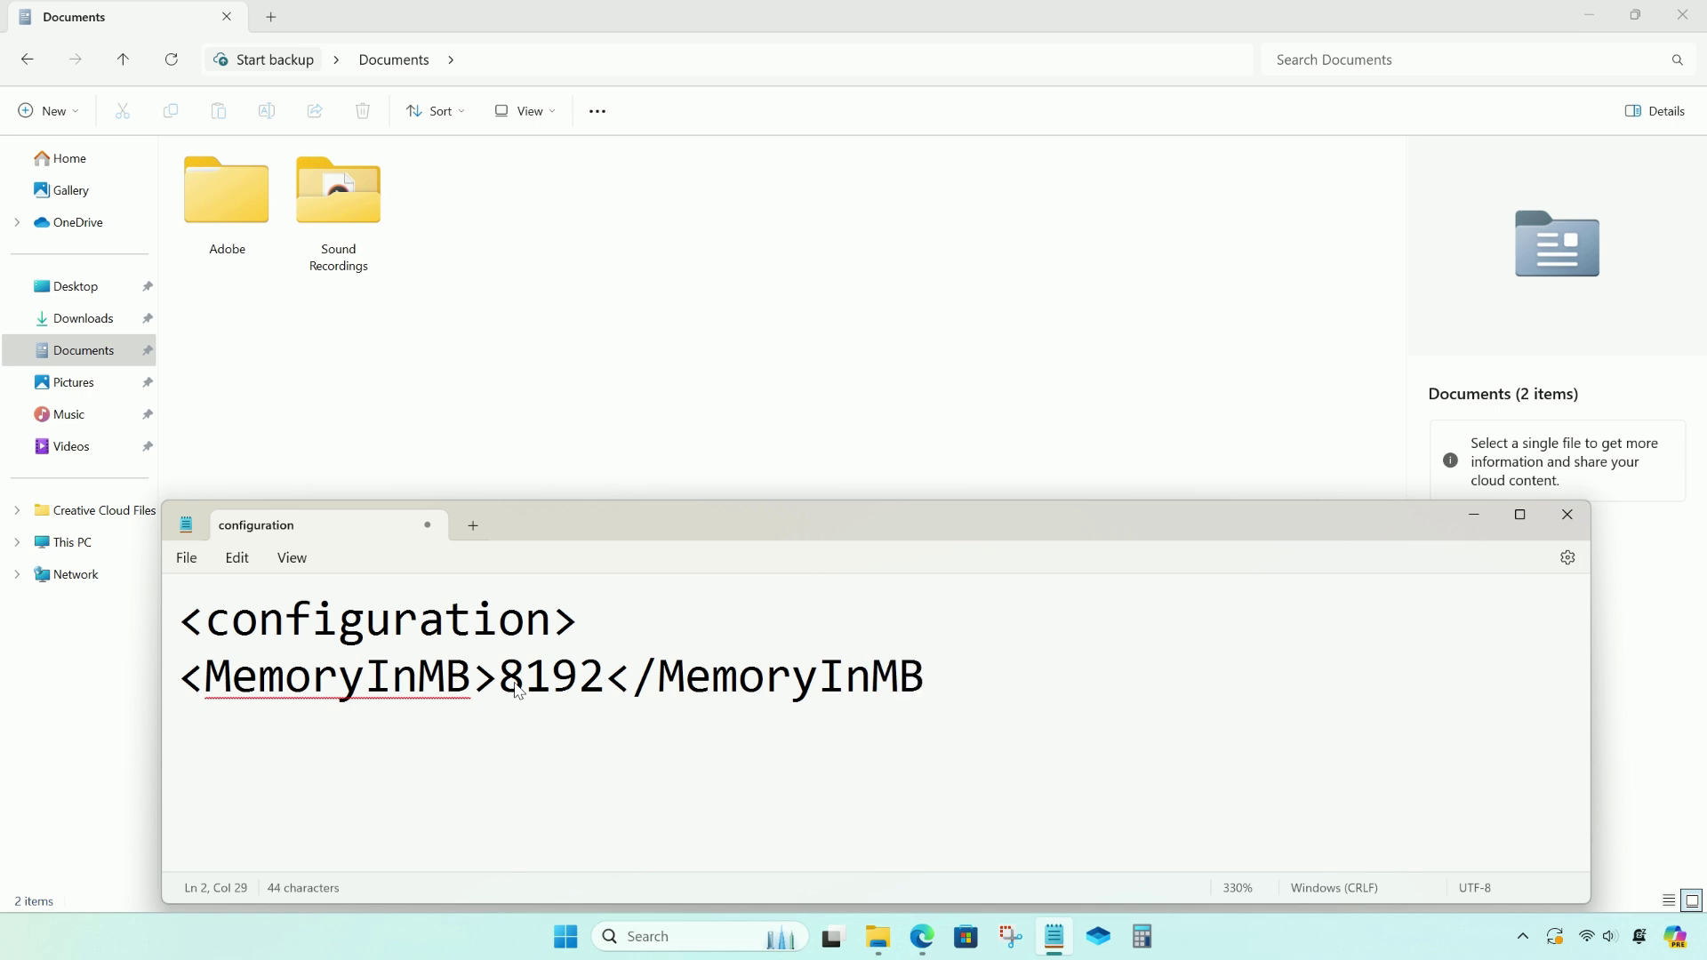
text(>)
key(Return)
text(</)
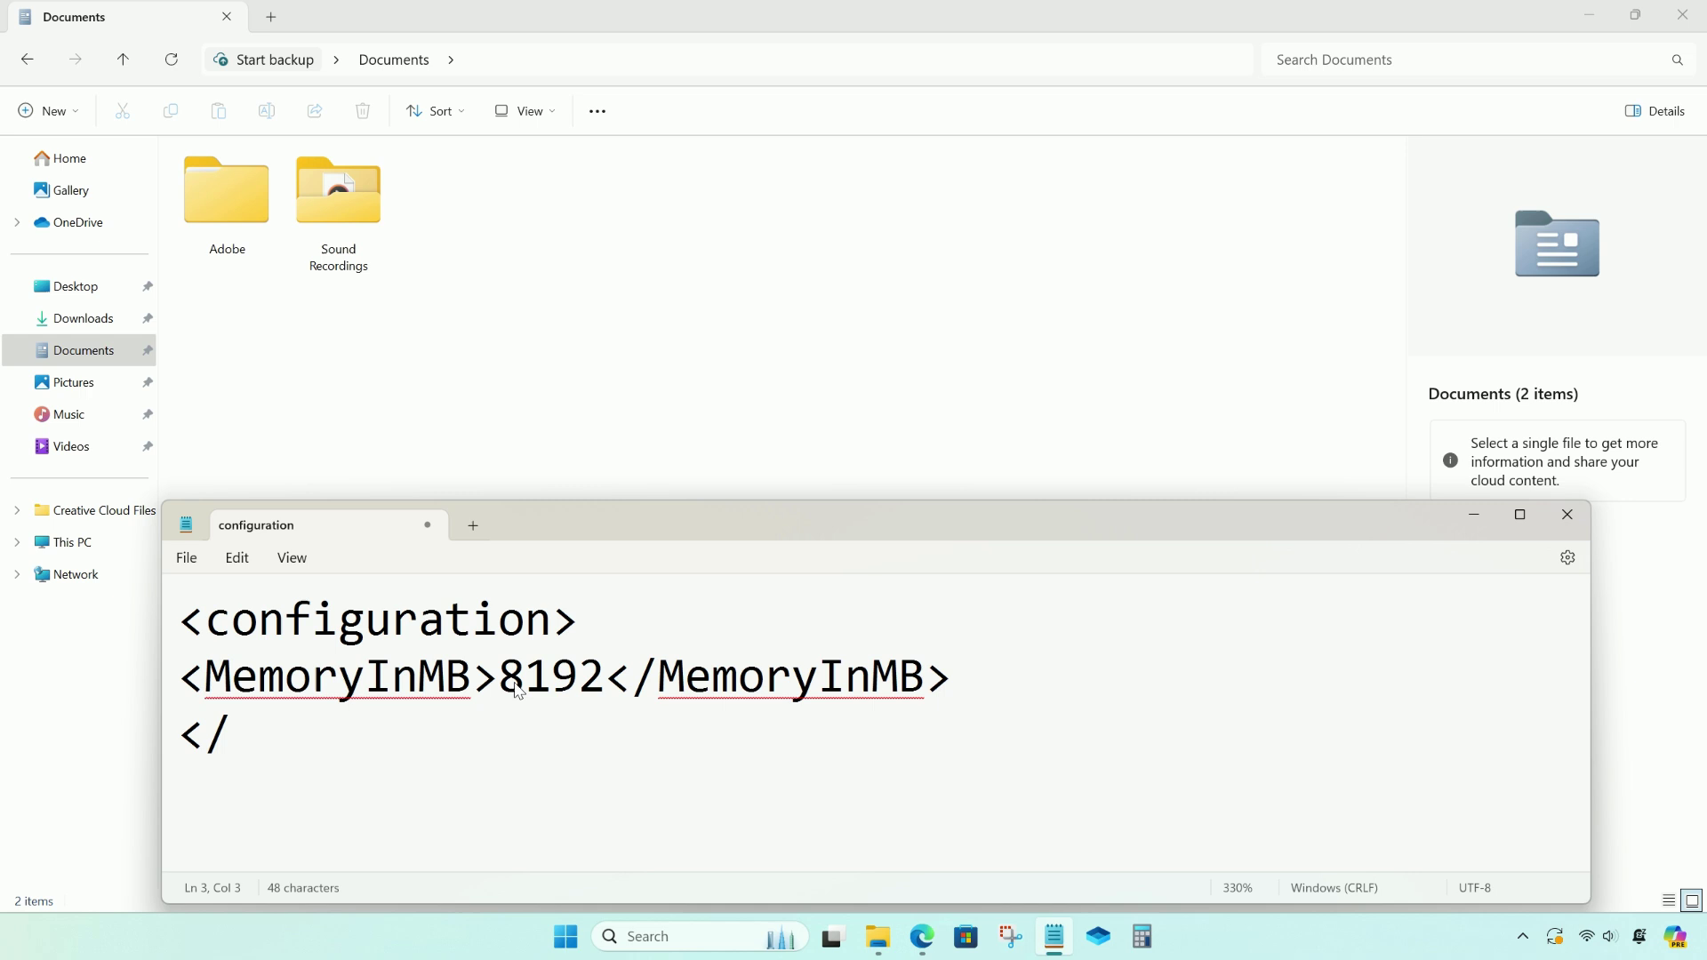
text(confi)
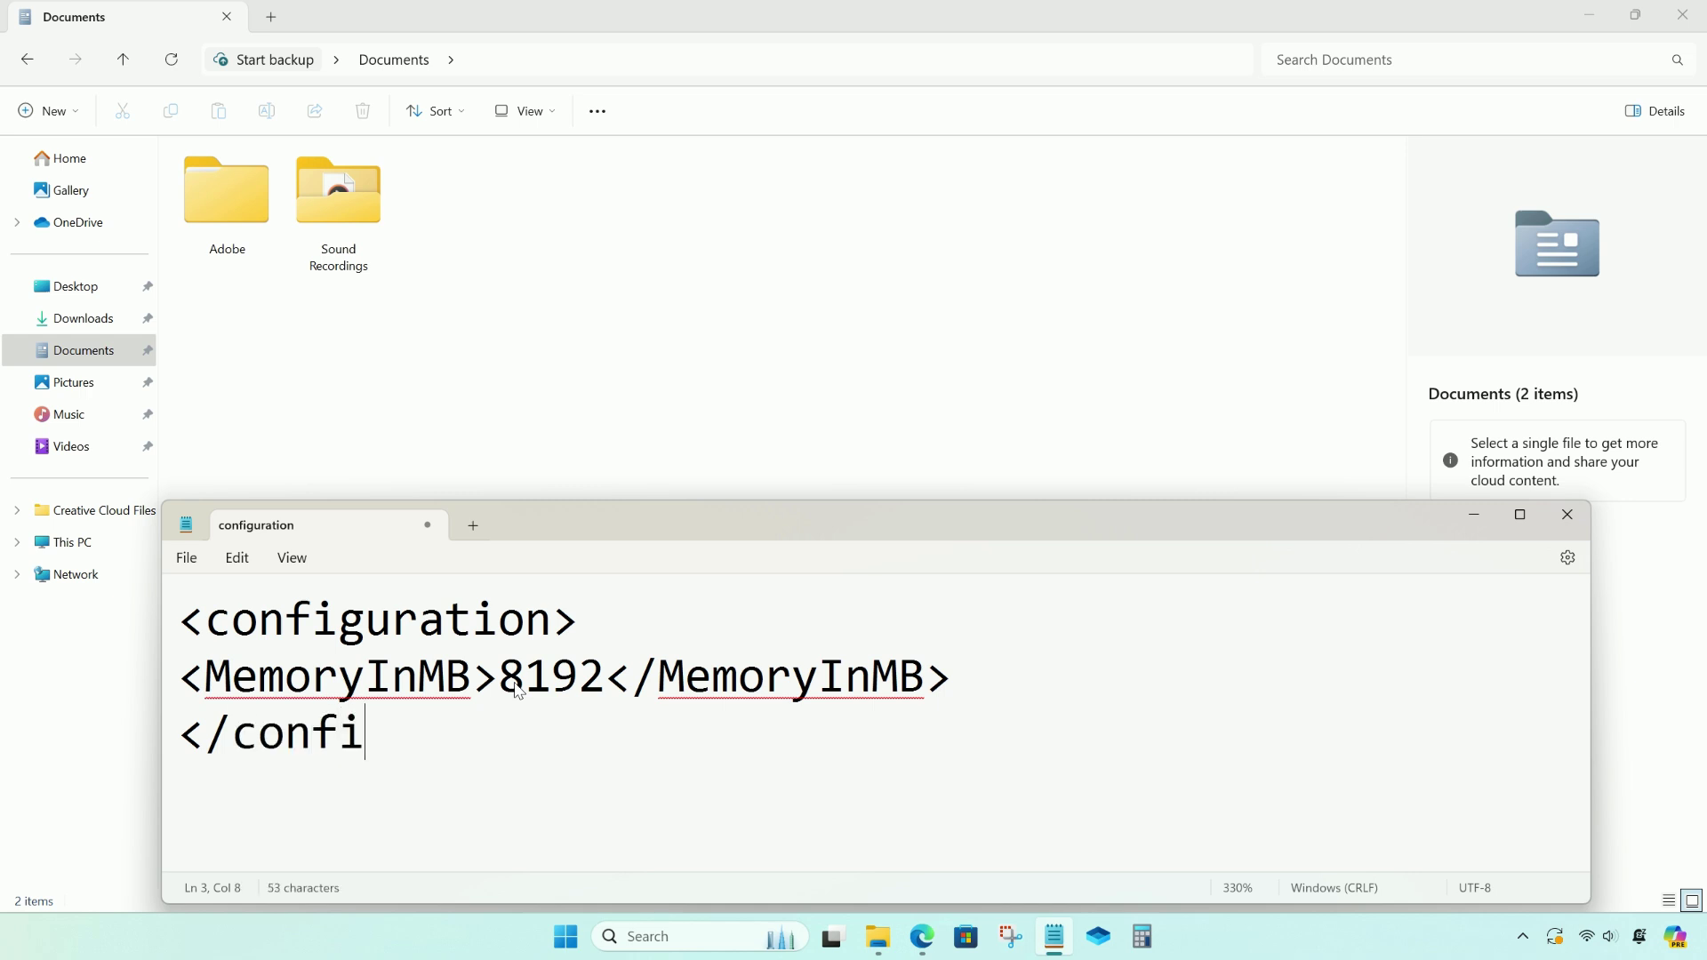
text(guration)
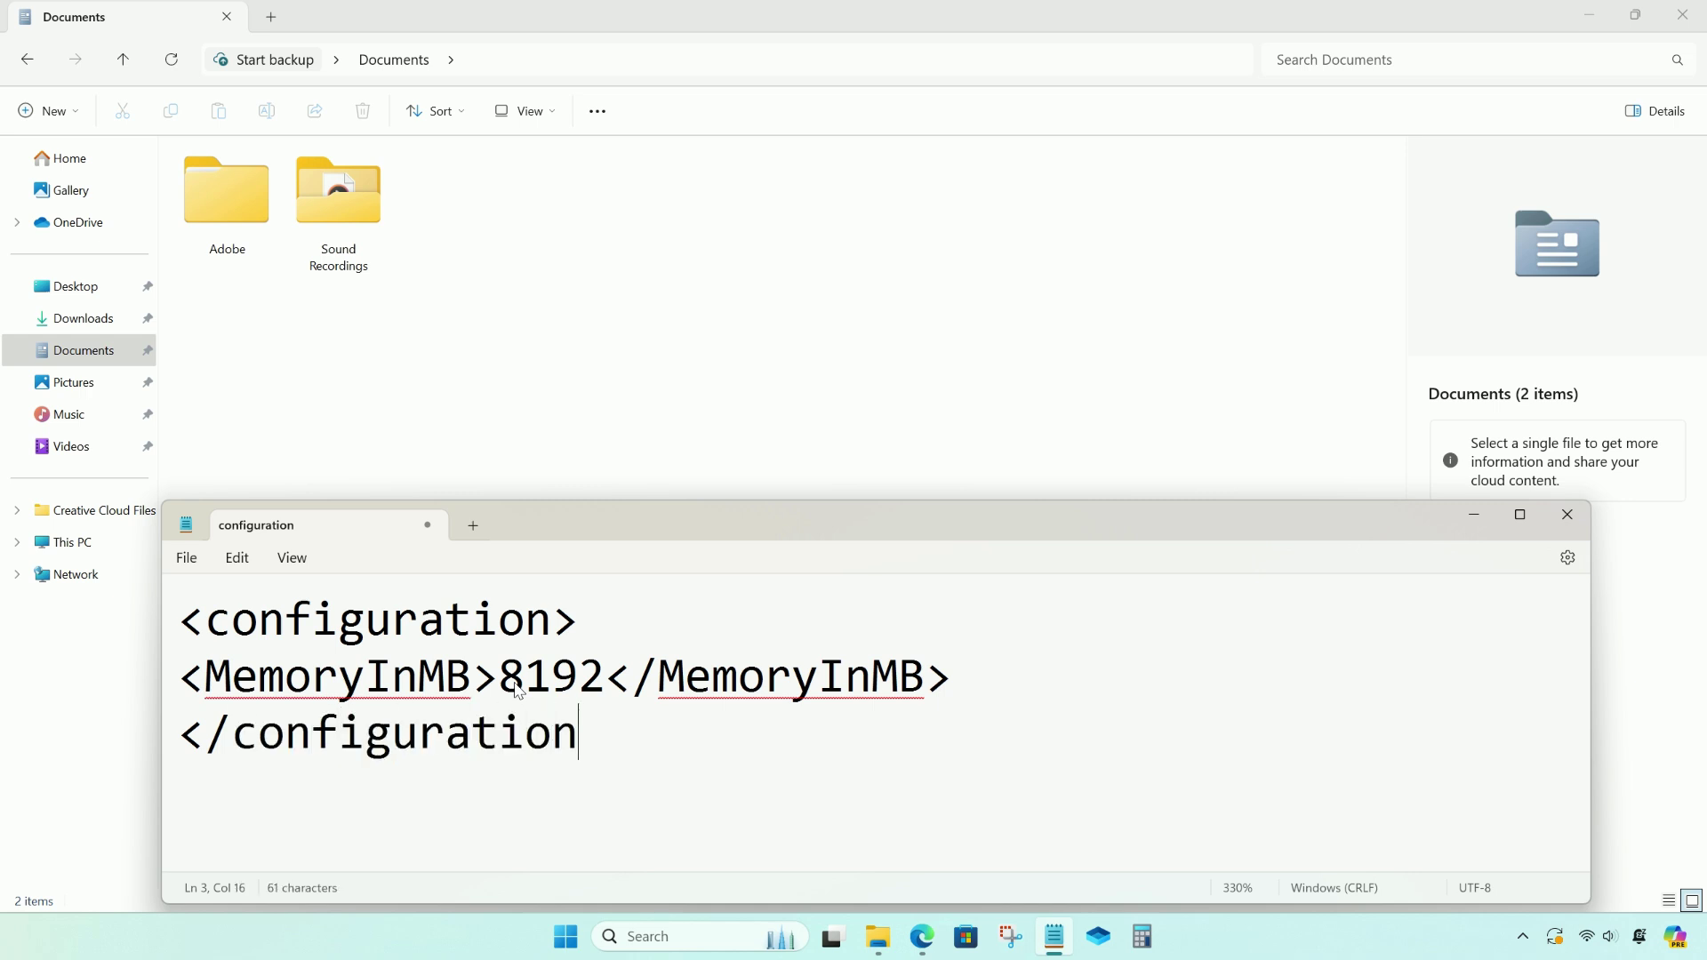
text(>)
Set up Save As in the Documents folder with the file name SandBox.wsb
click(188, 558)
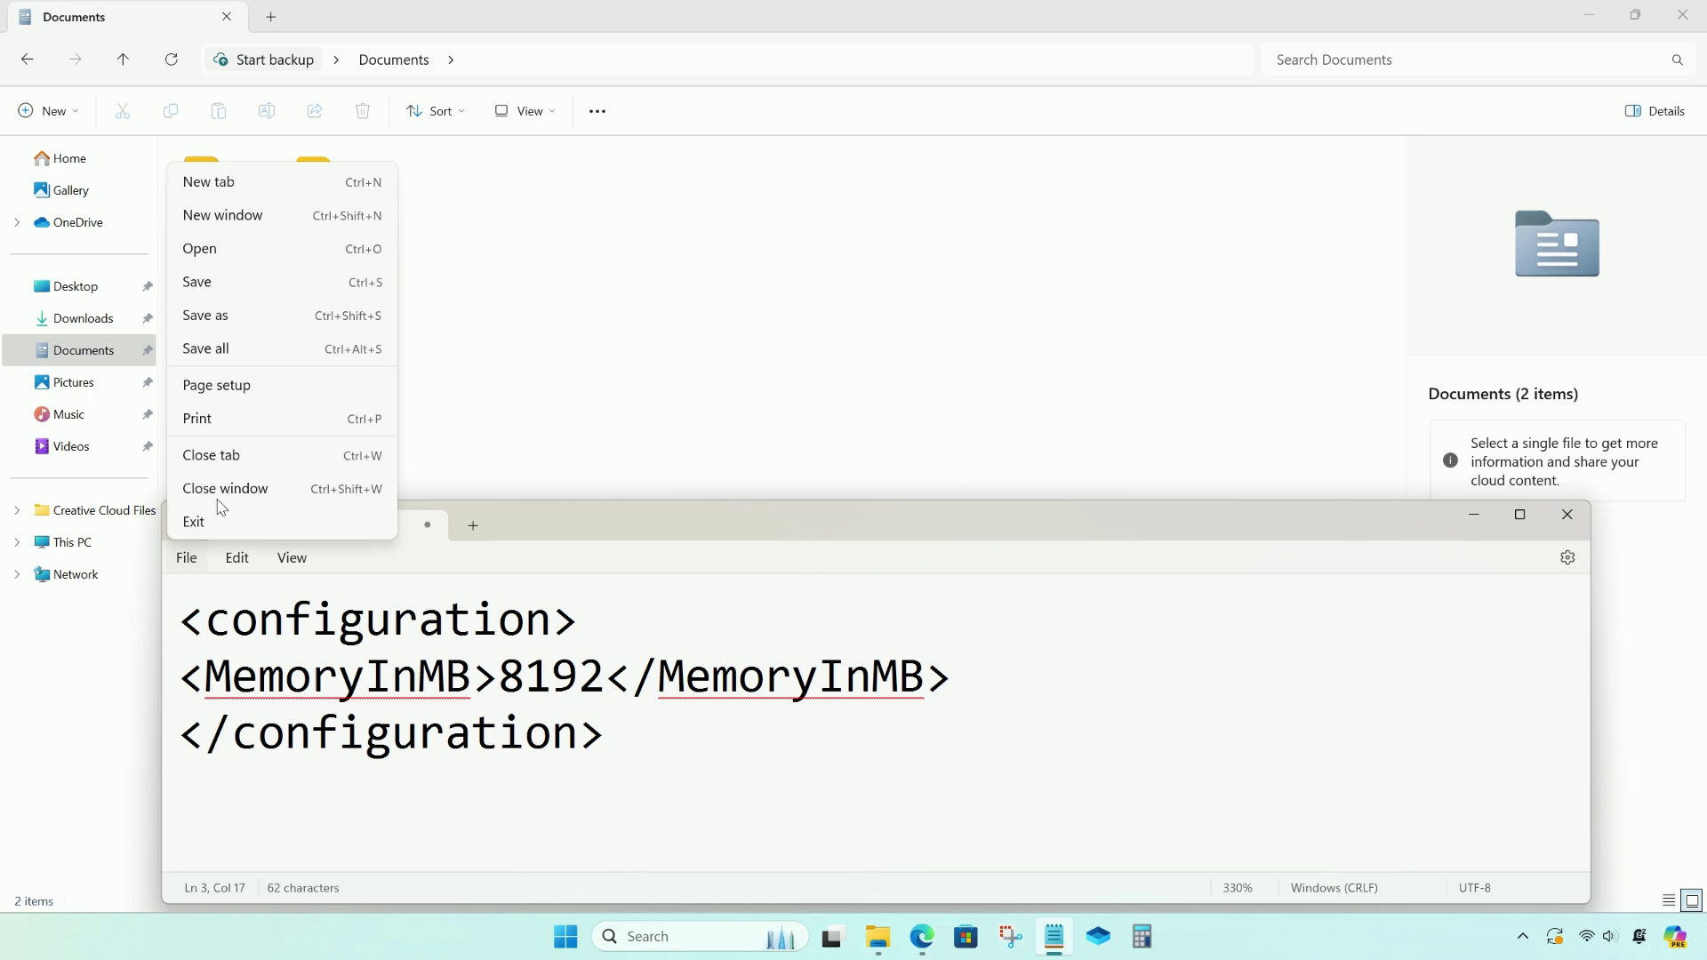
click(226, 330)
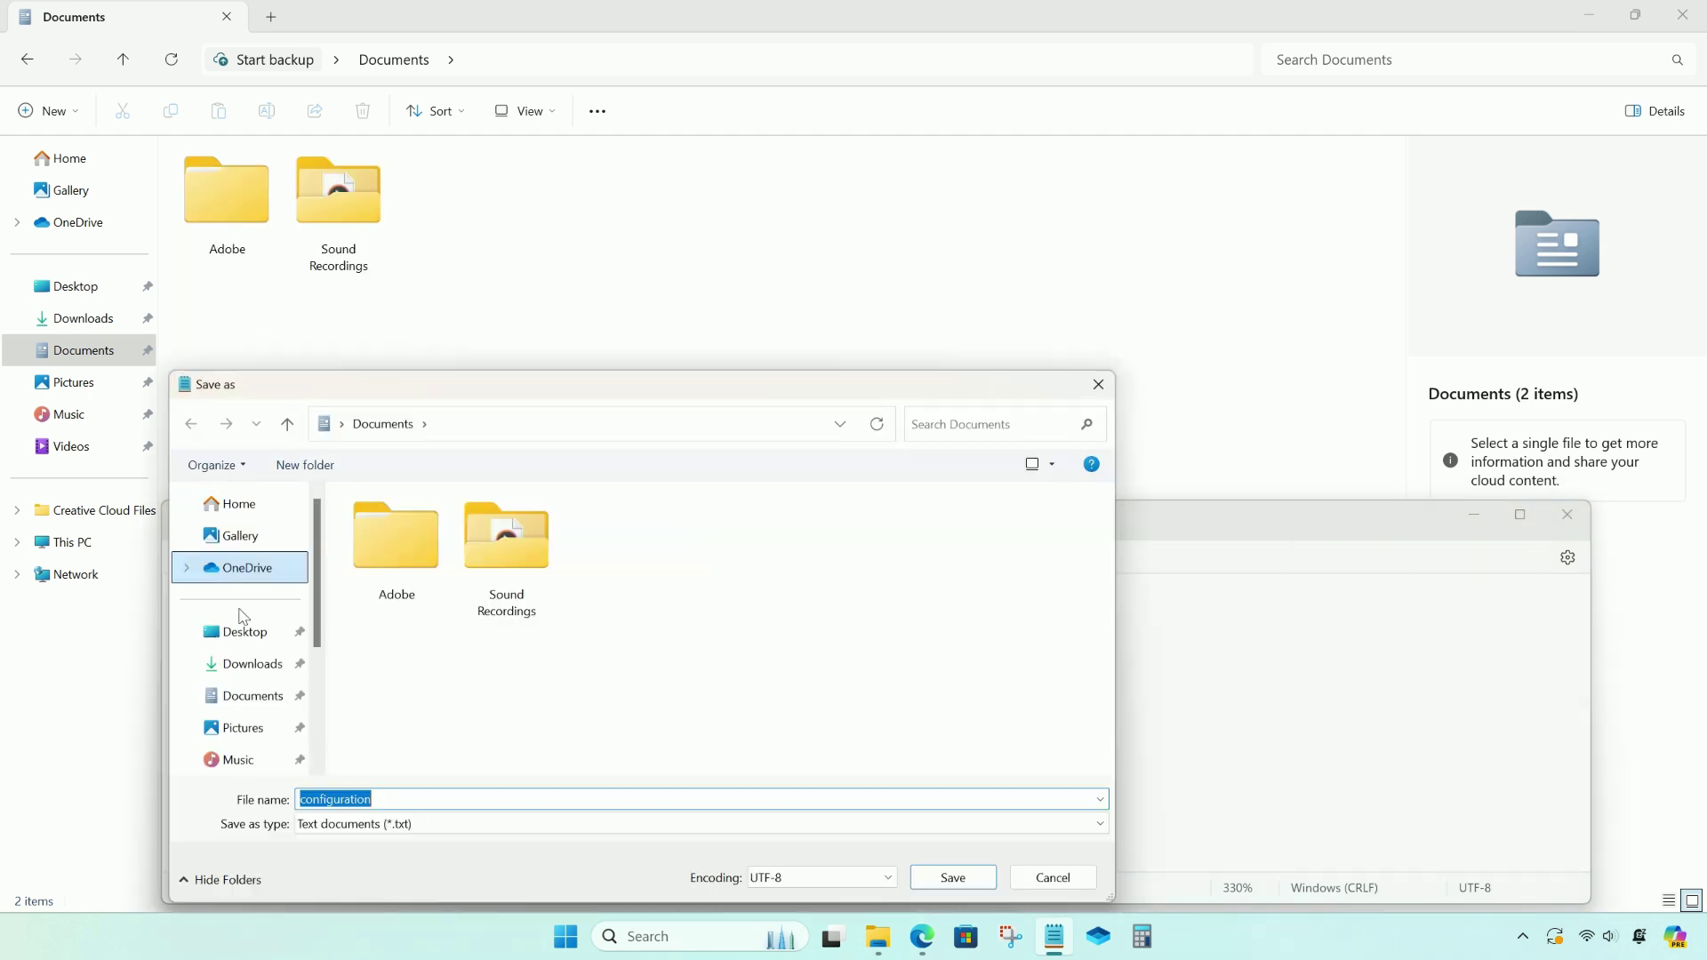
click(259, 703)
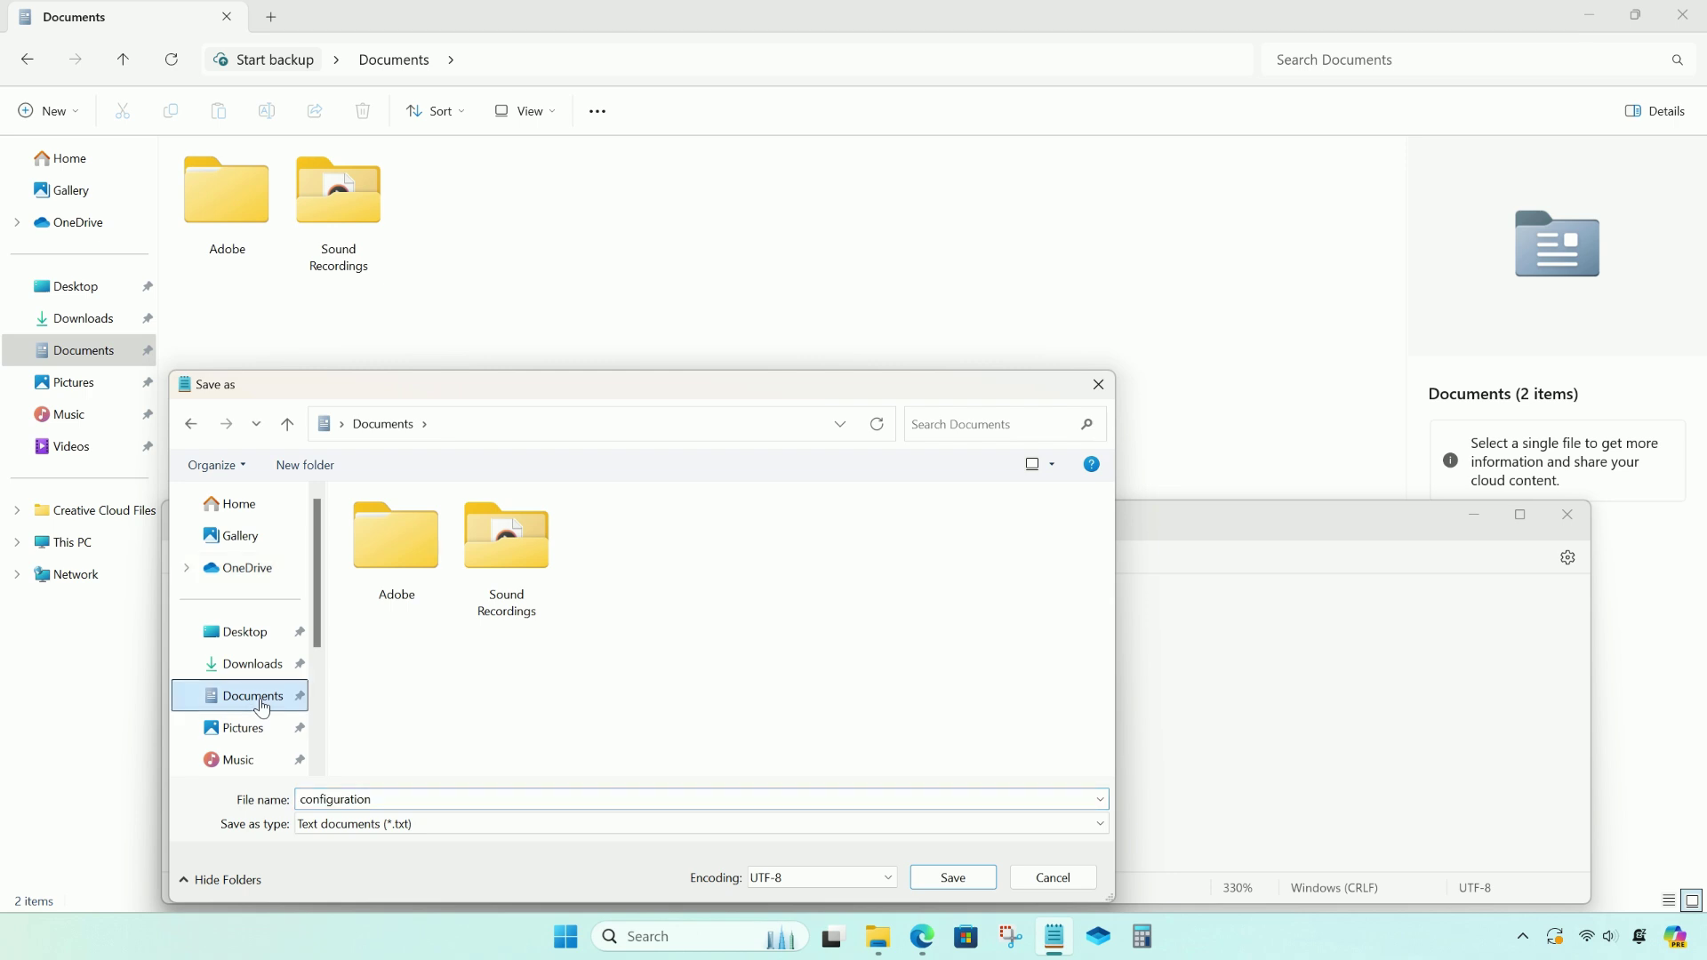
click(397, 799)
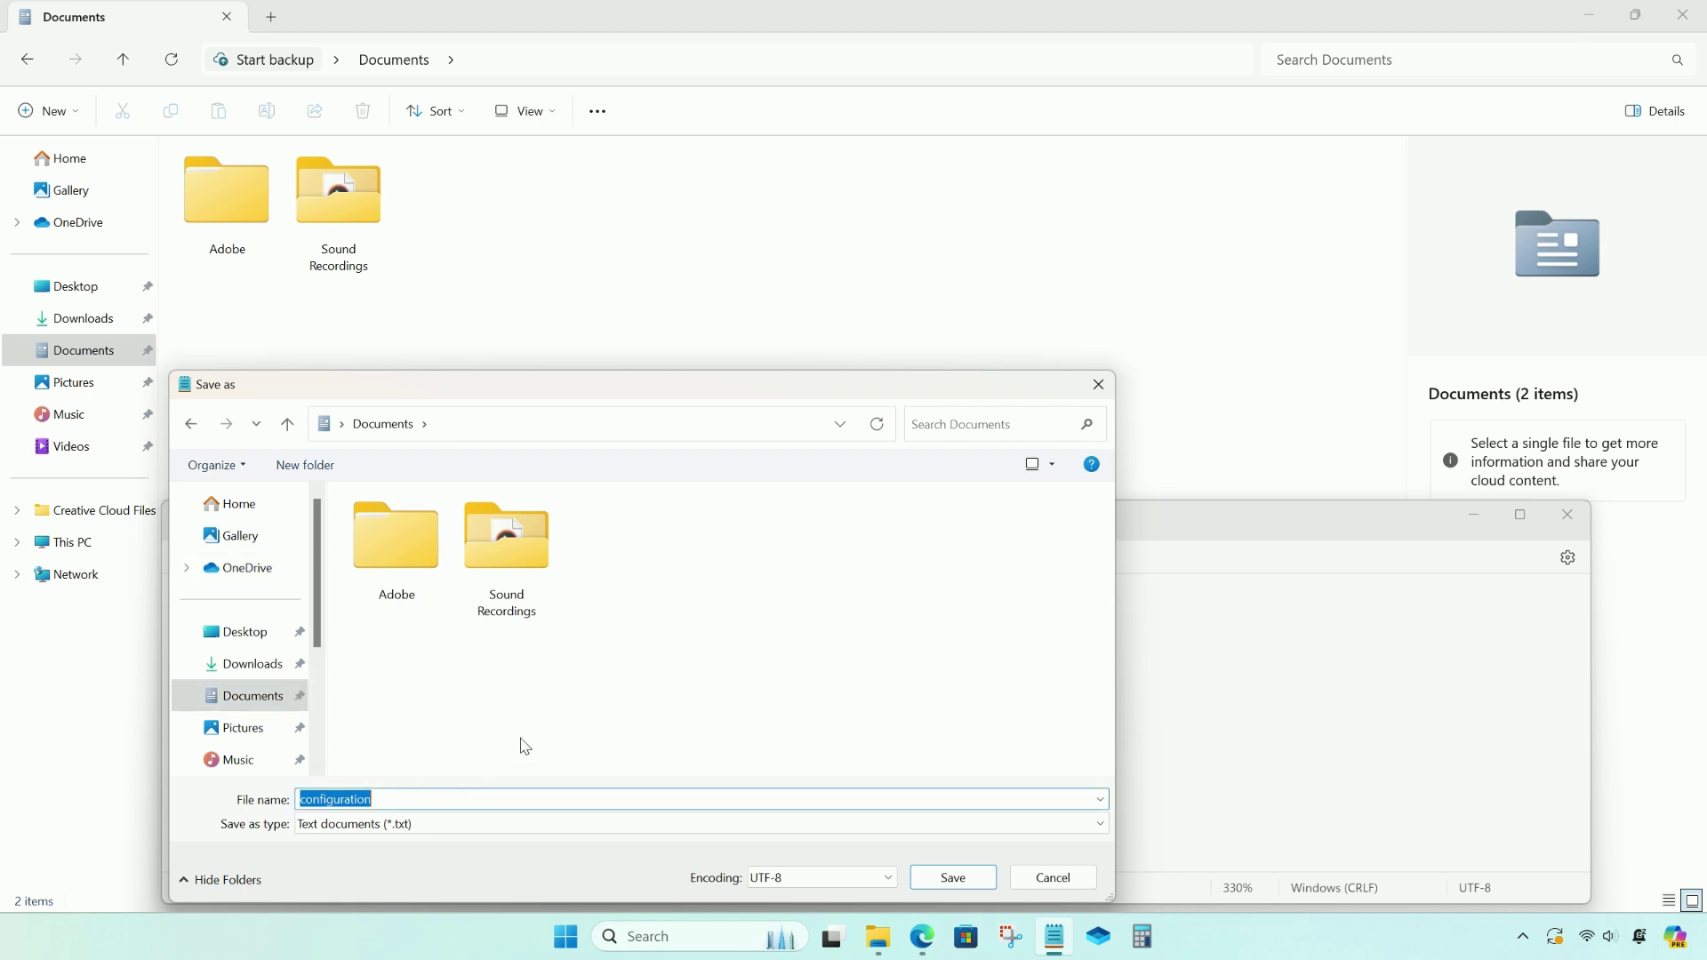
text(SandBox.ws)
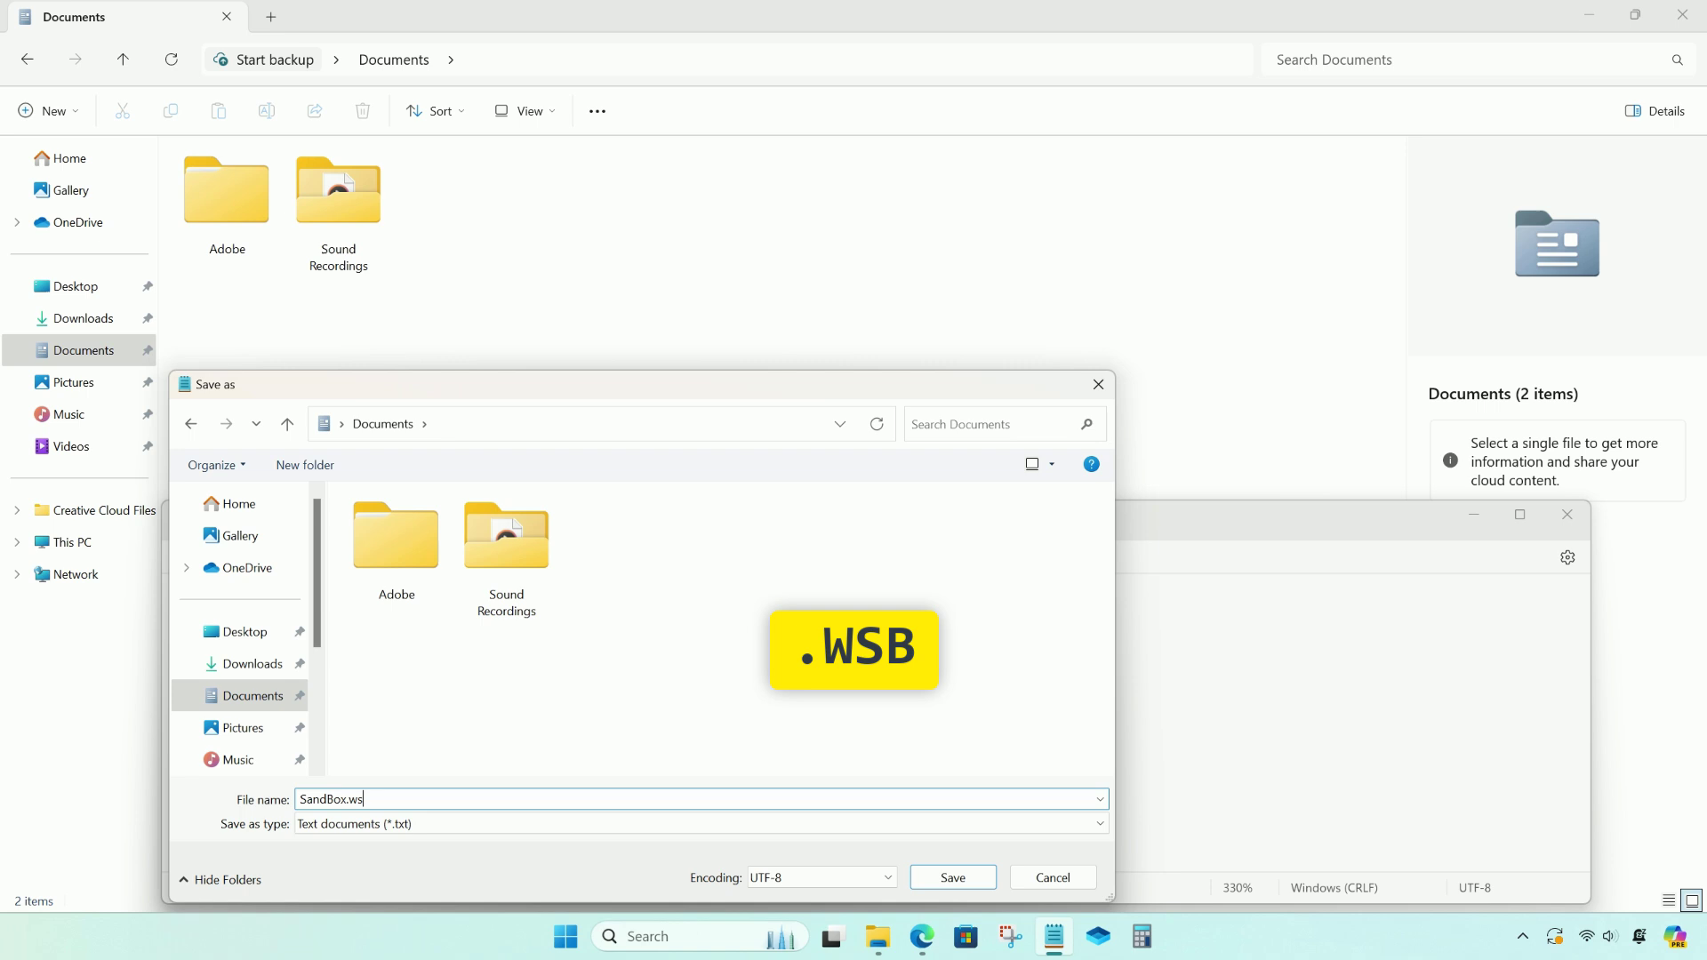
text(b)
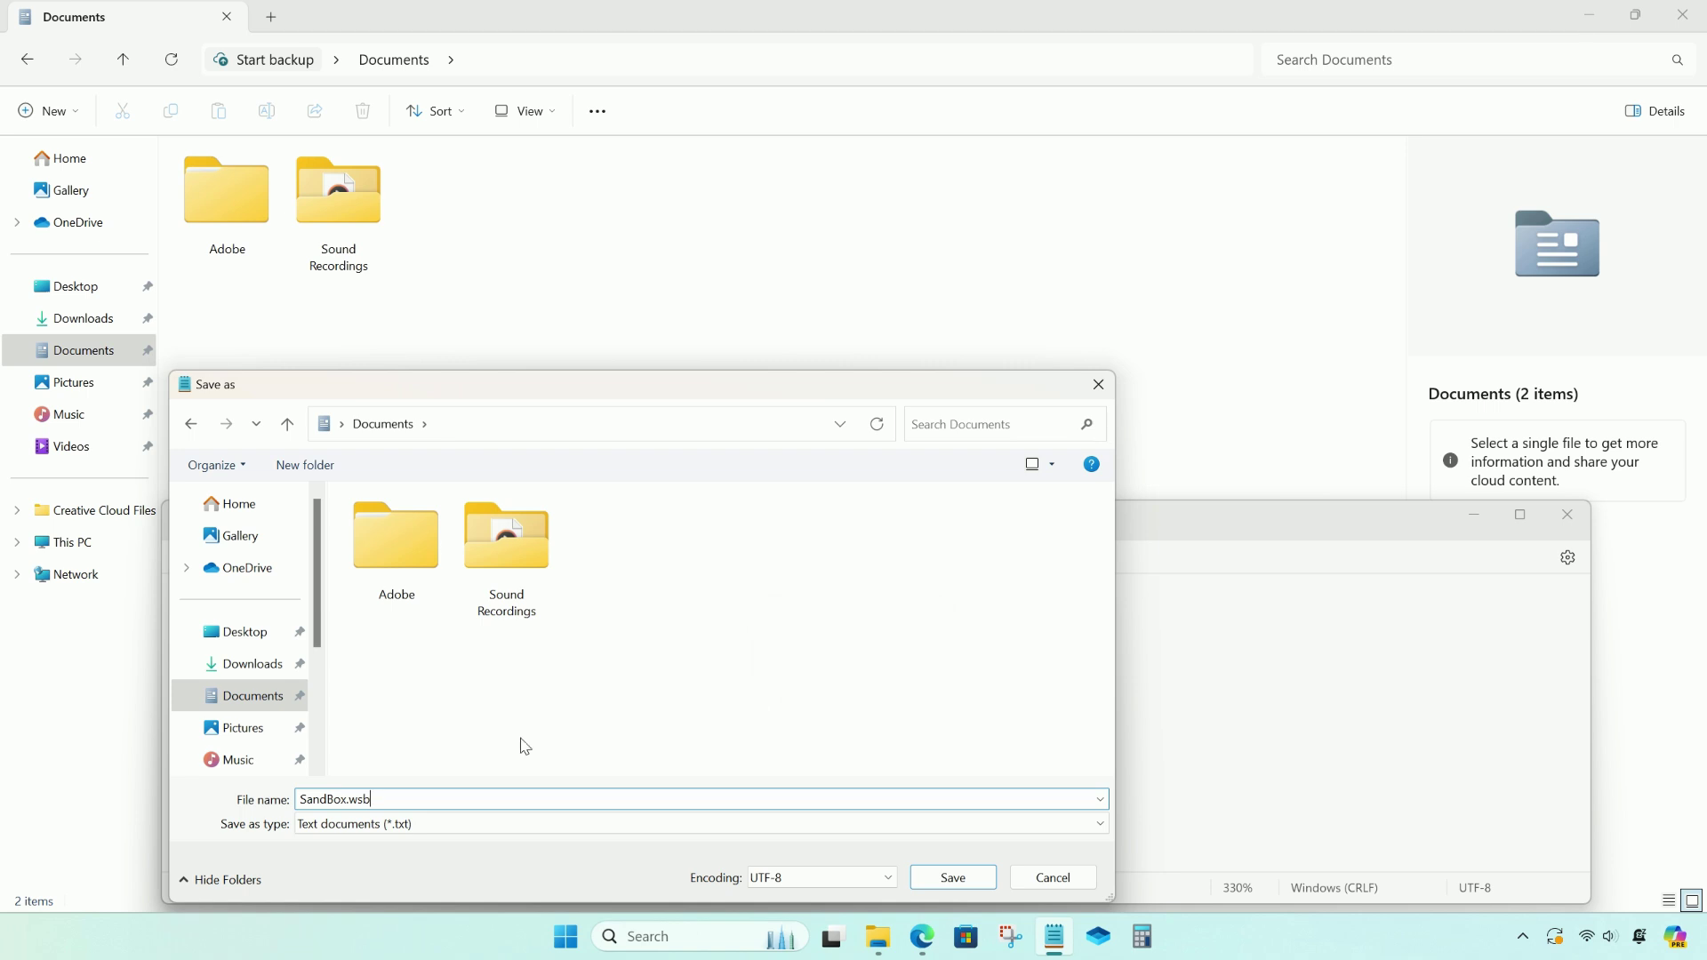
Save SandBox.wsb, close Notepad, and launch Windows Sandbox from the saved file
click(952, 877)
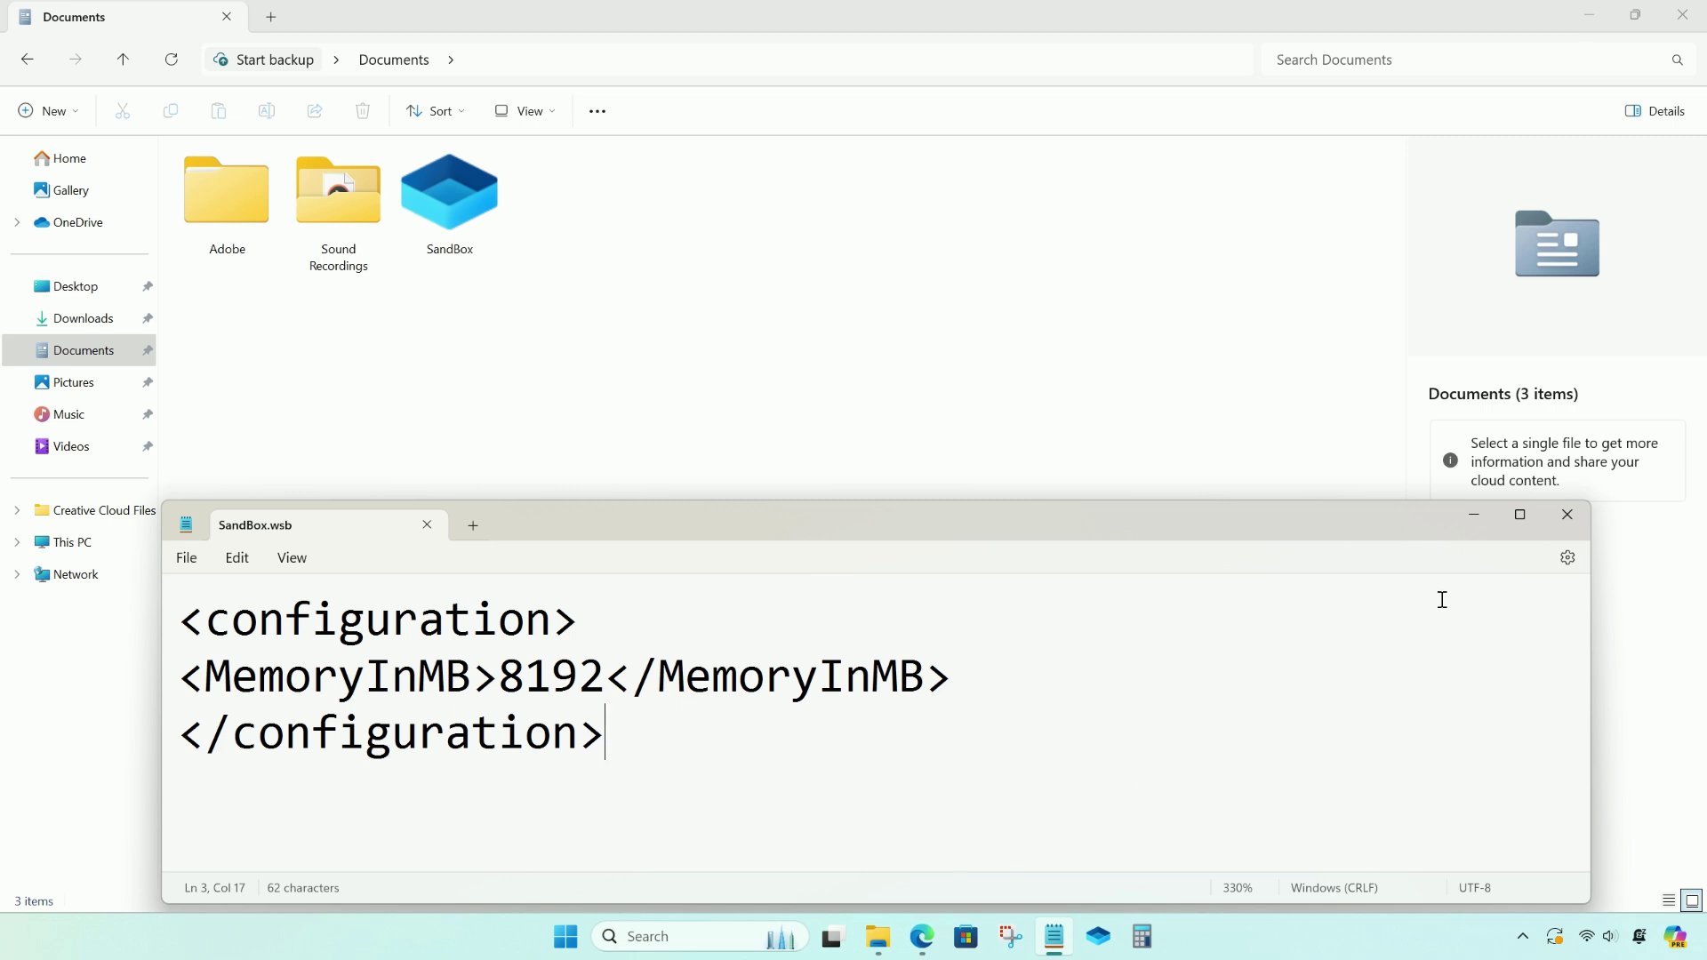
click(1561, 524)
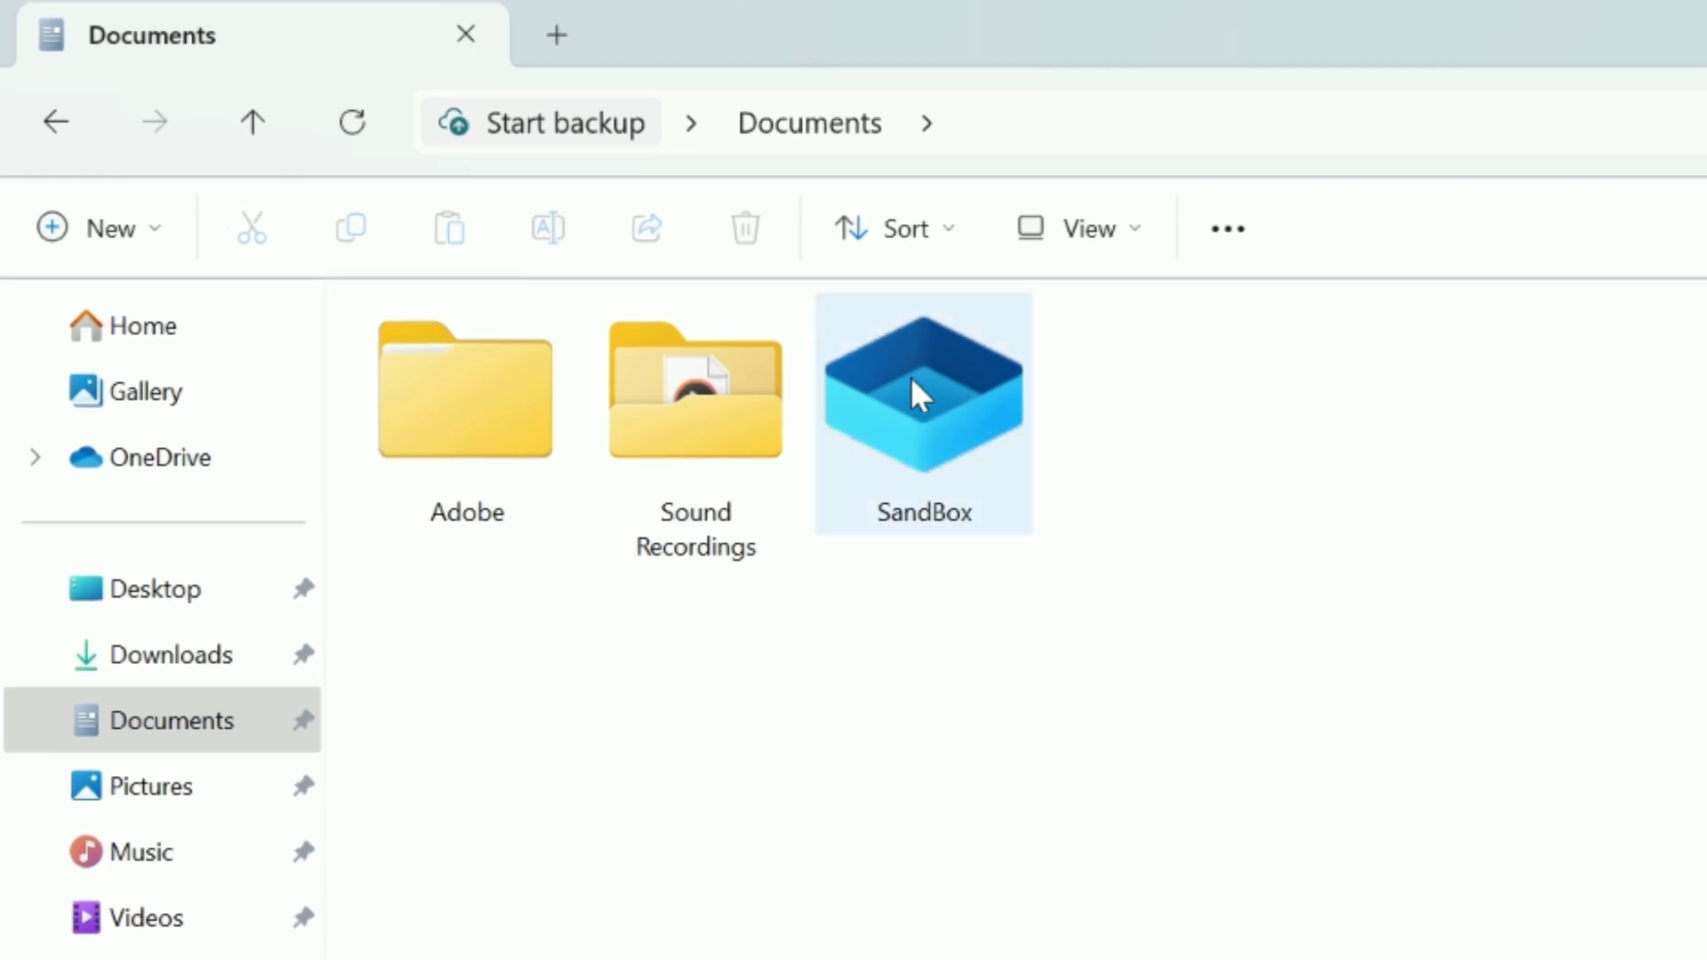
mouse_move(910, 376)
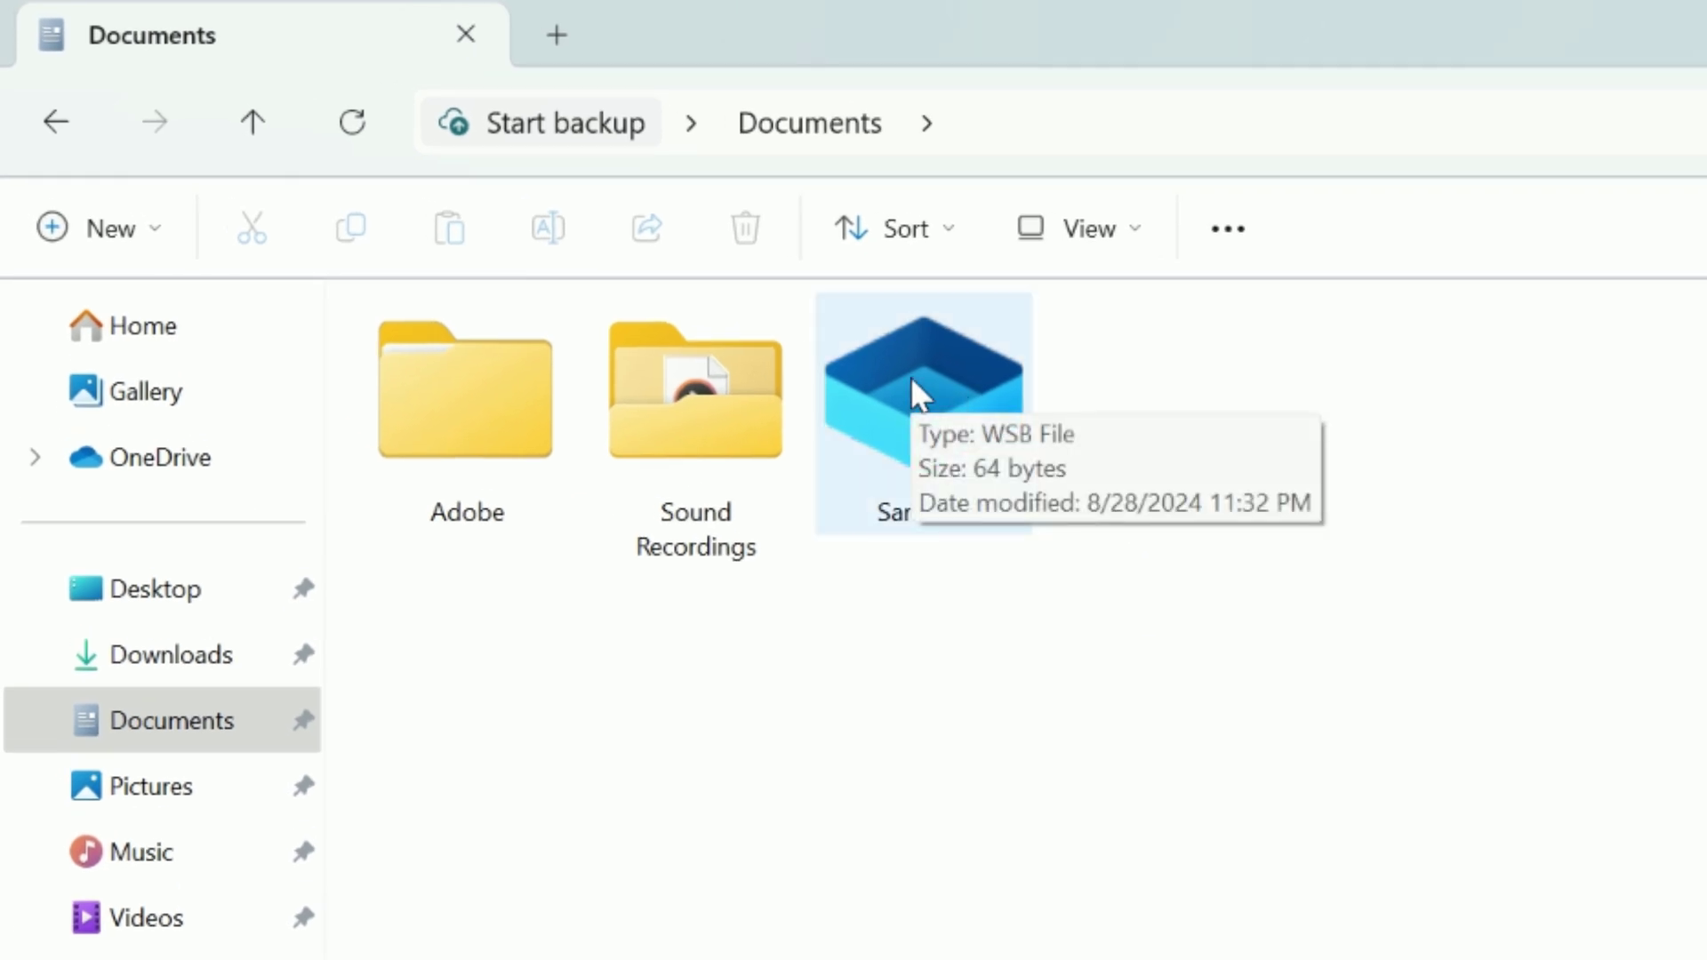
double_click(911, 376)
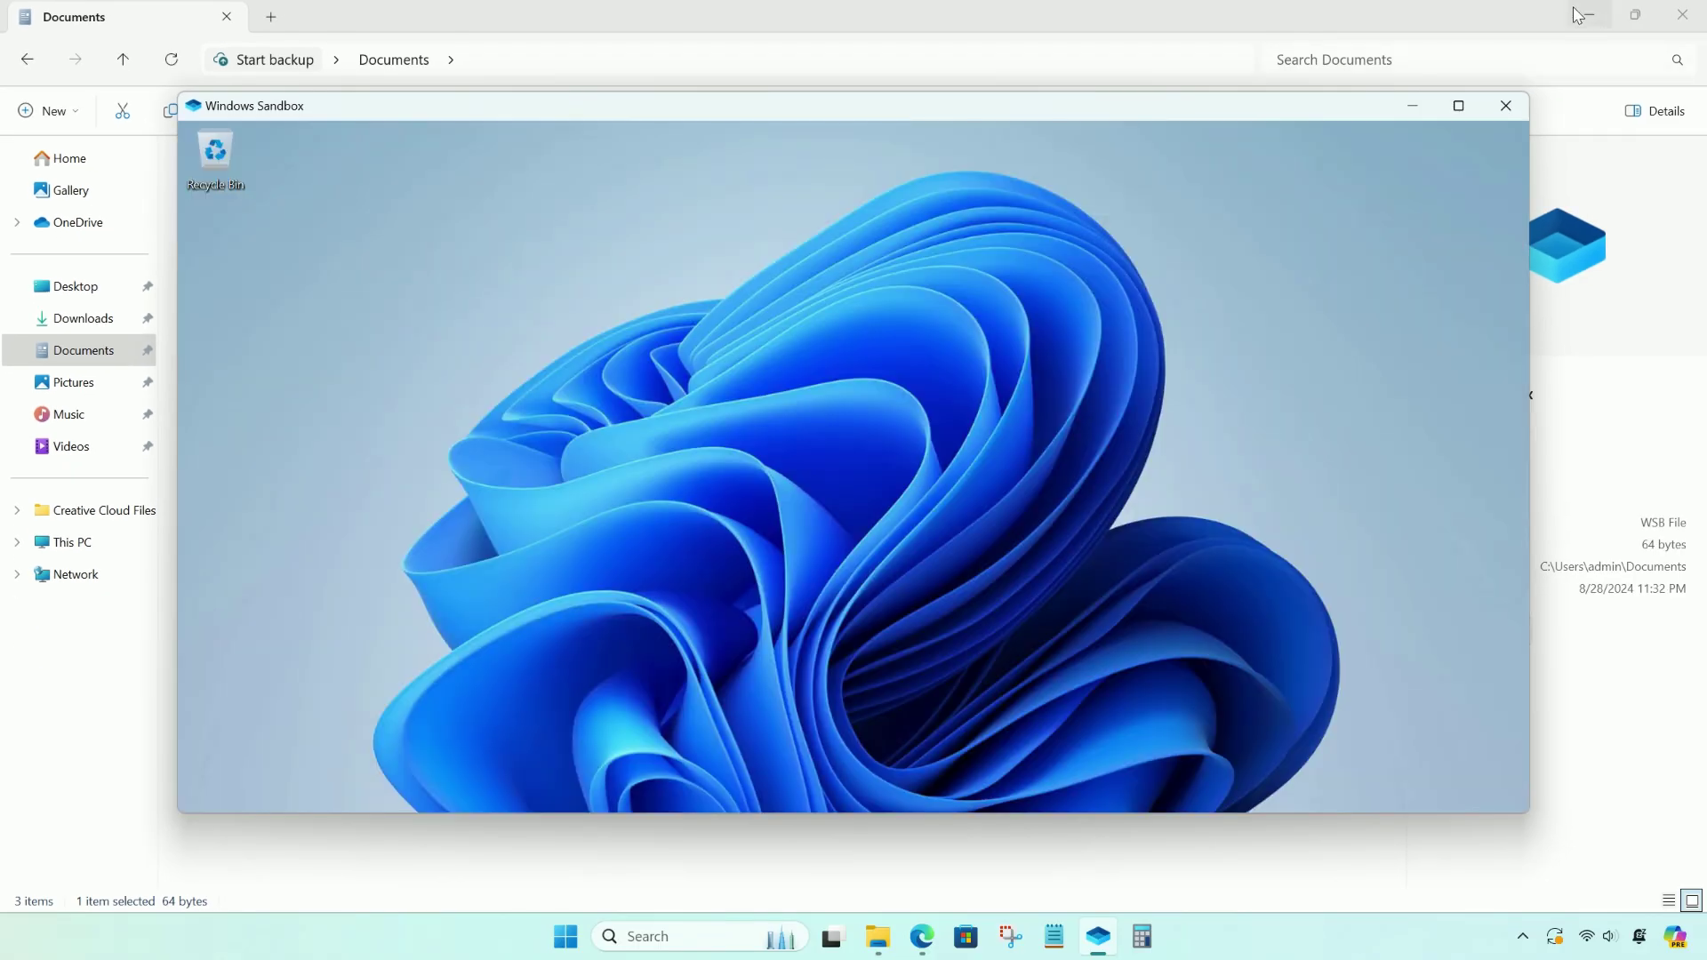
Show the sandbox's Task Manager Memory details, confirming 8.0 GB of RAM
click(1580, 14)
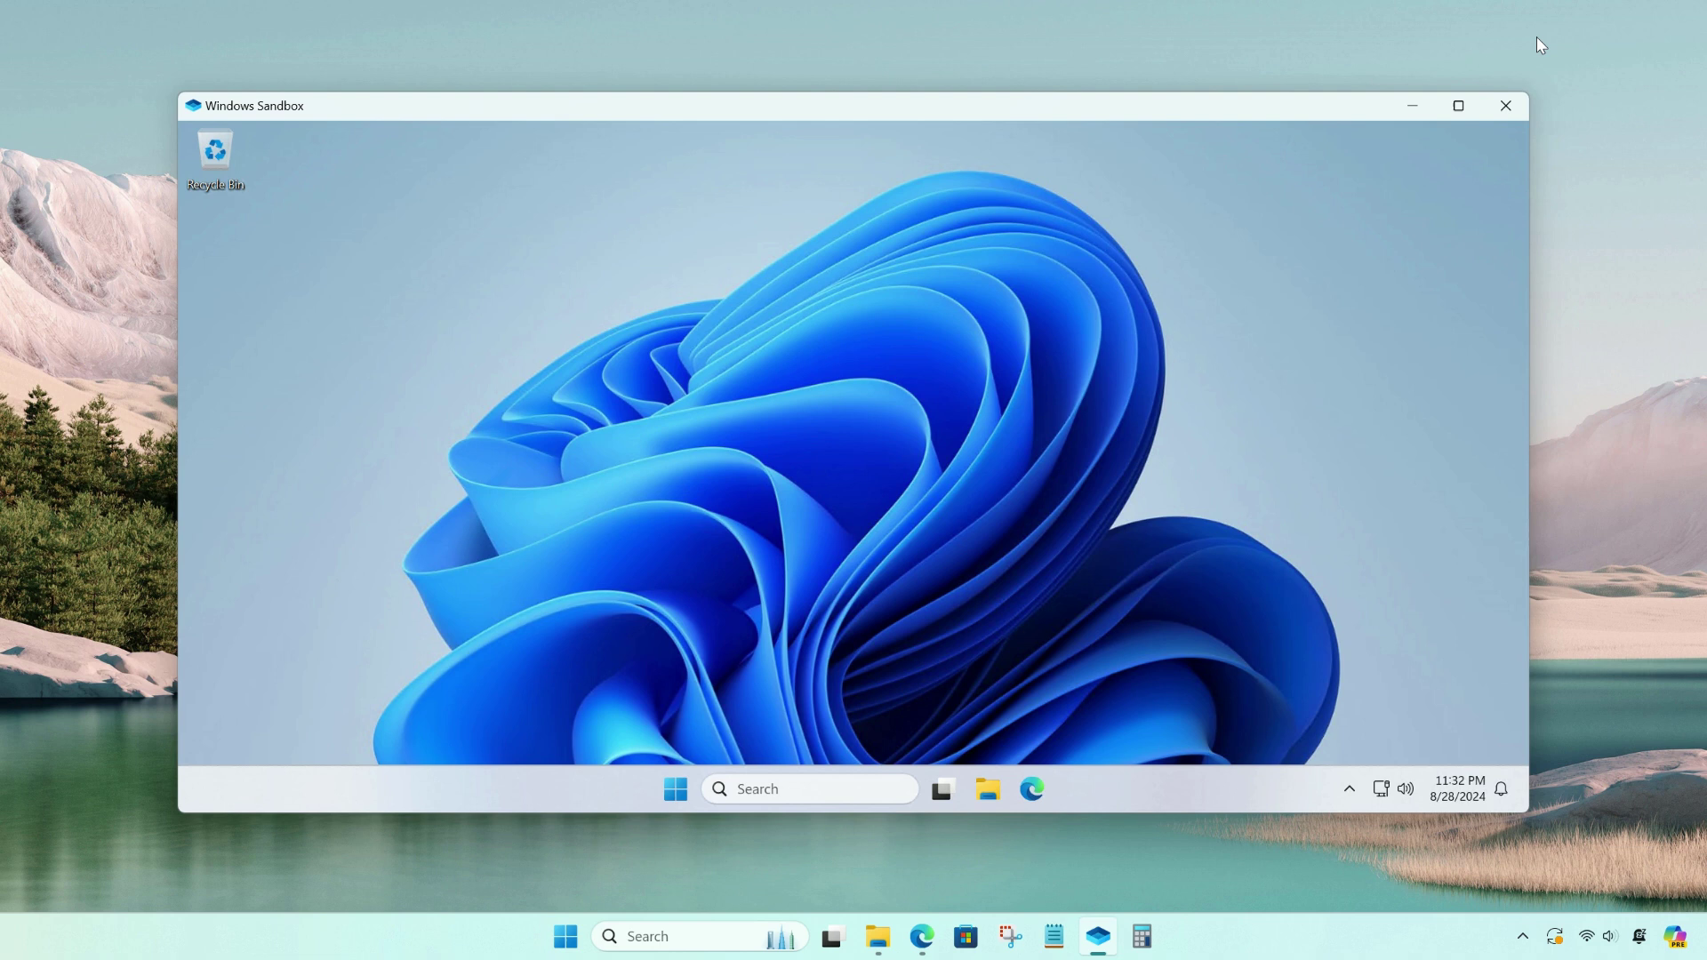
right_click(682, 798)
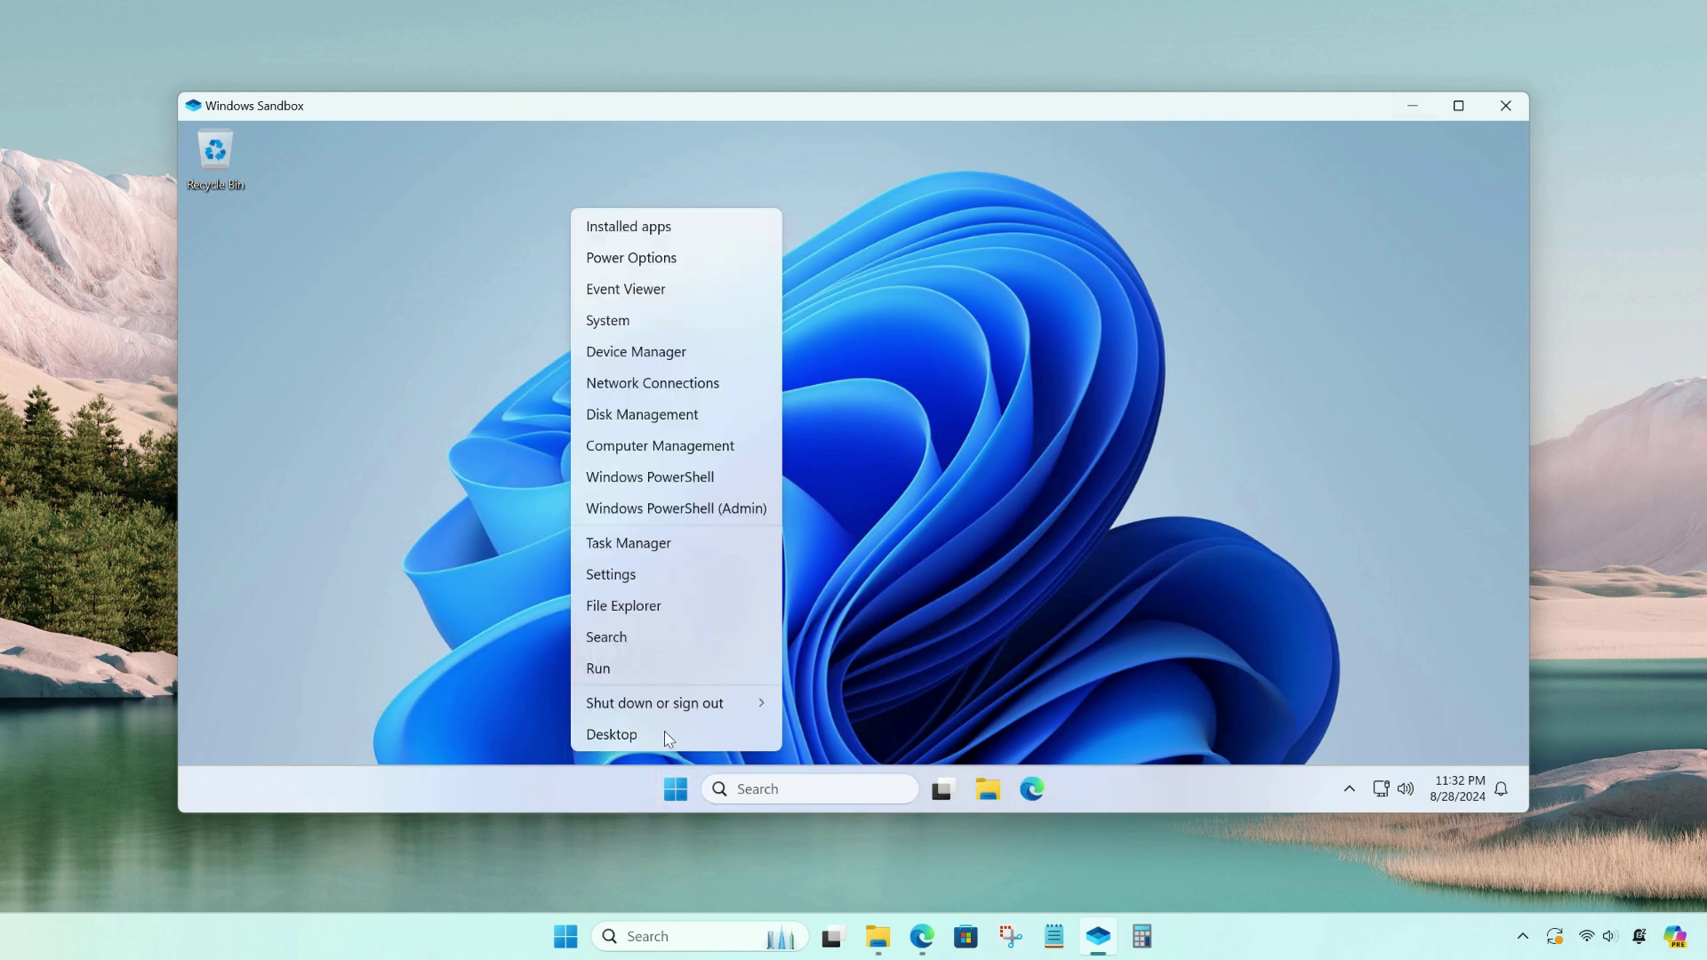
click(607, 546)
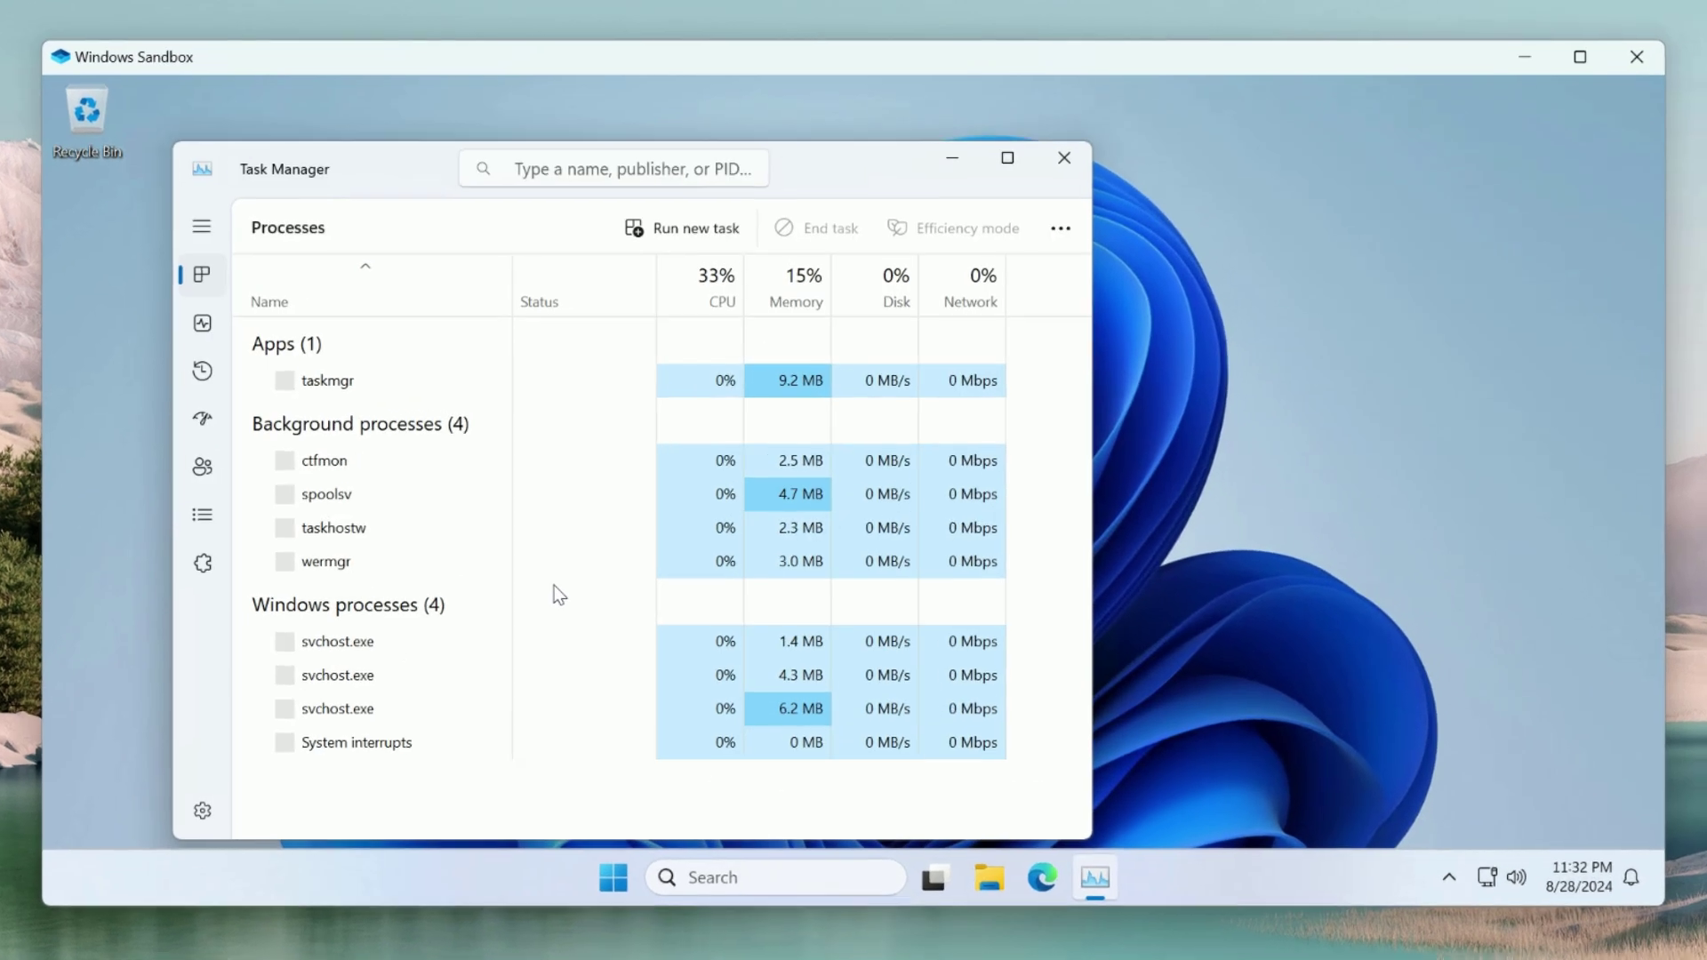
click(184, 326)
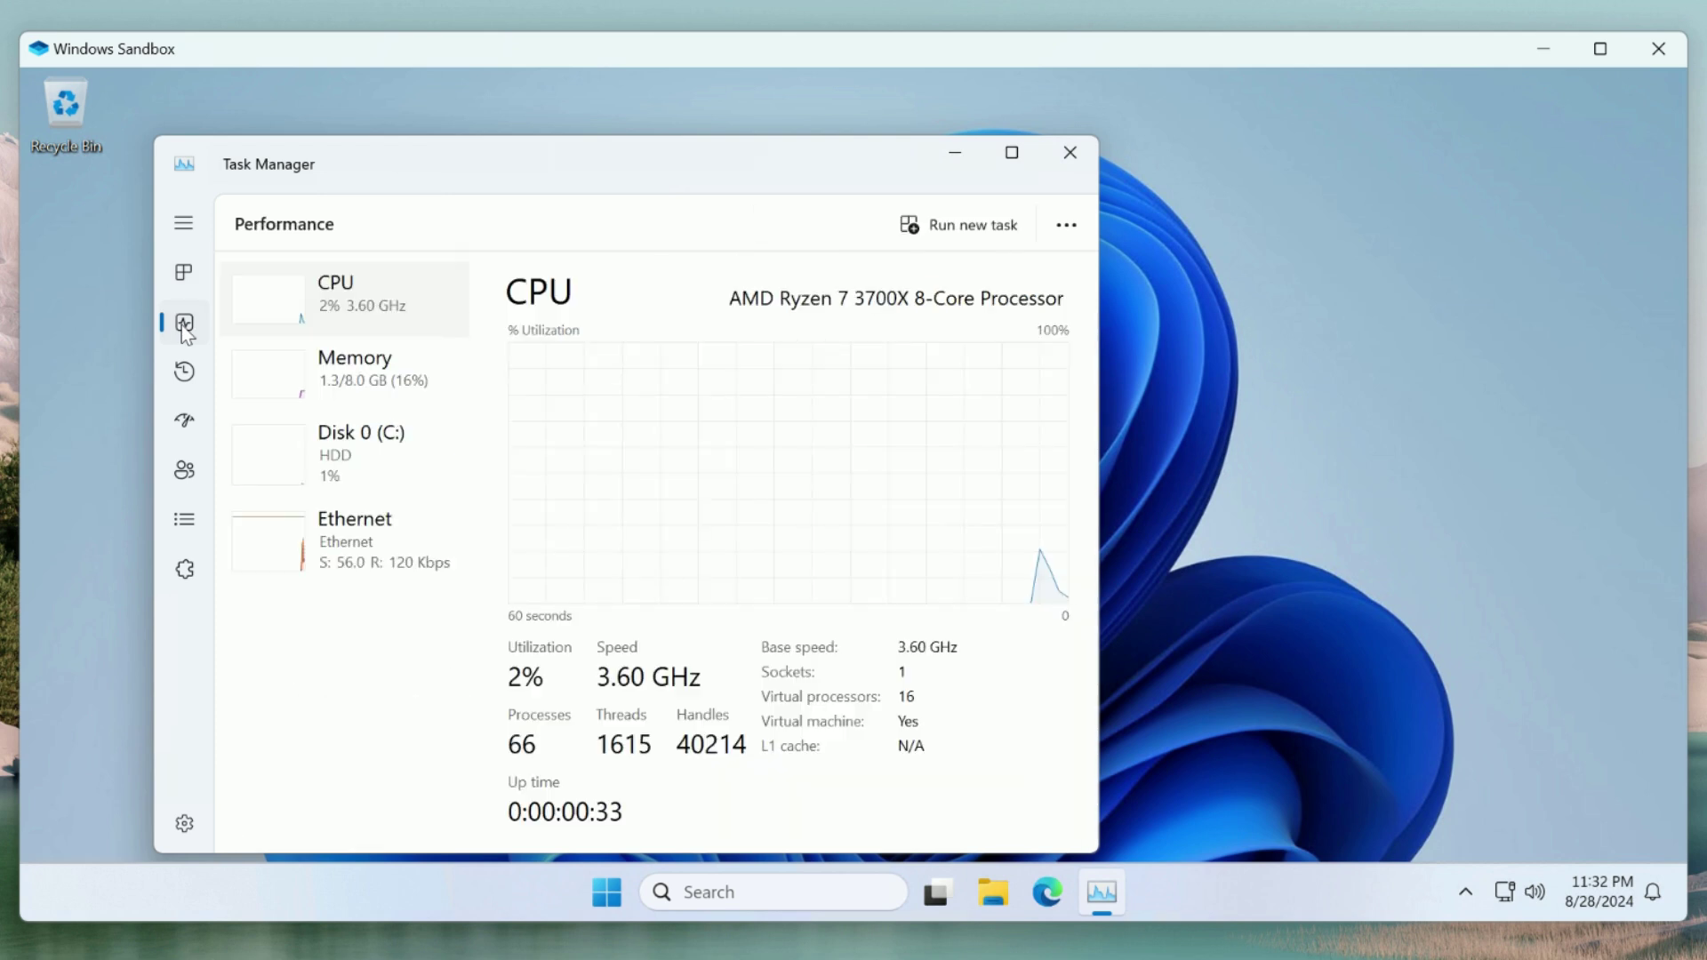
click(397, 382)
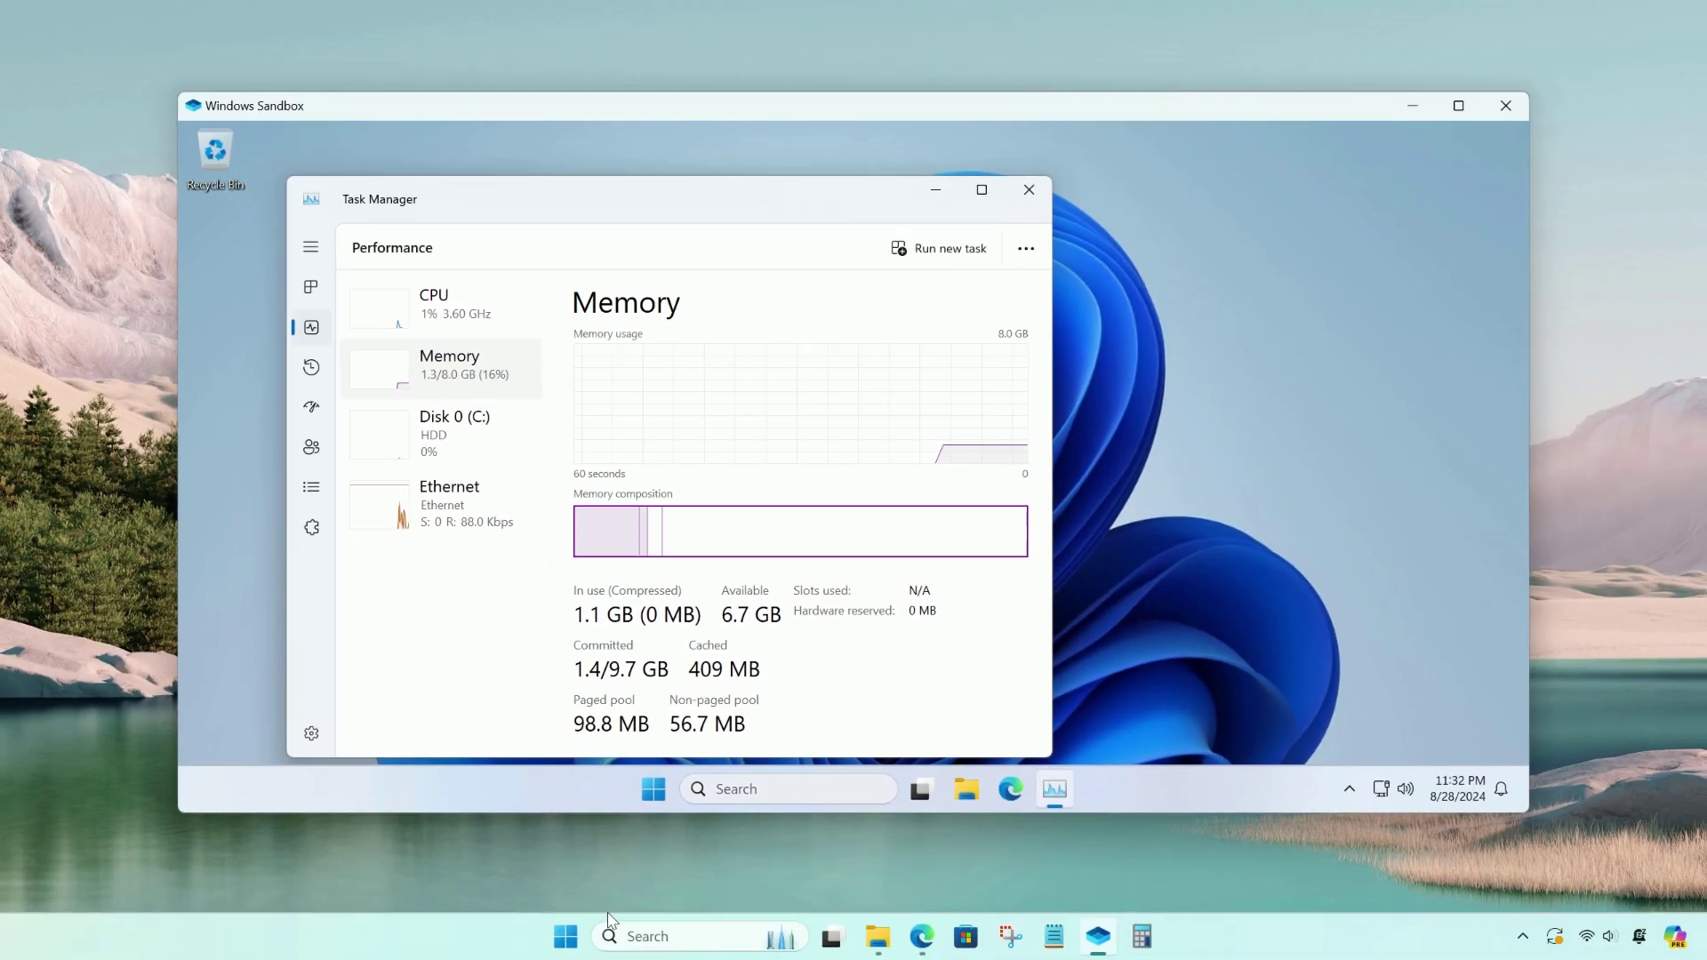
right_click(565, 936)
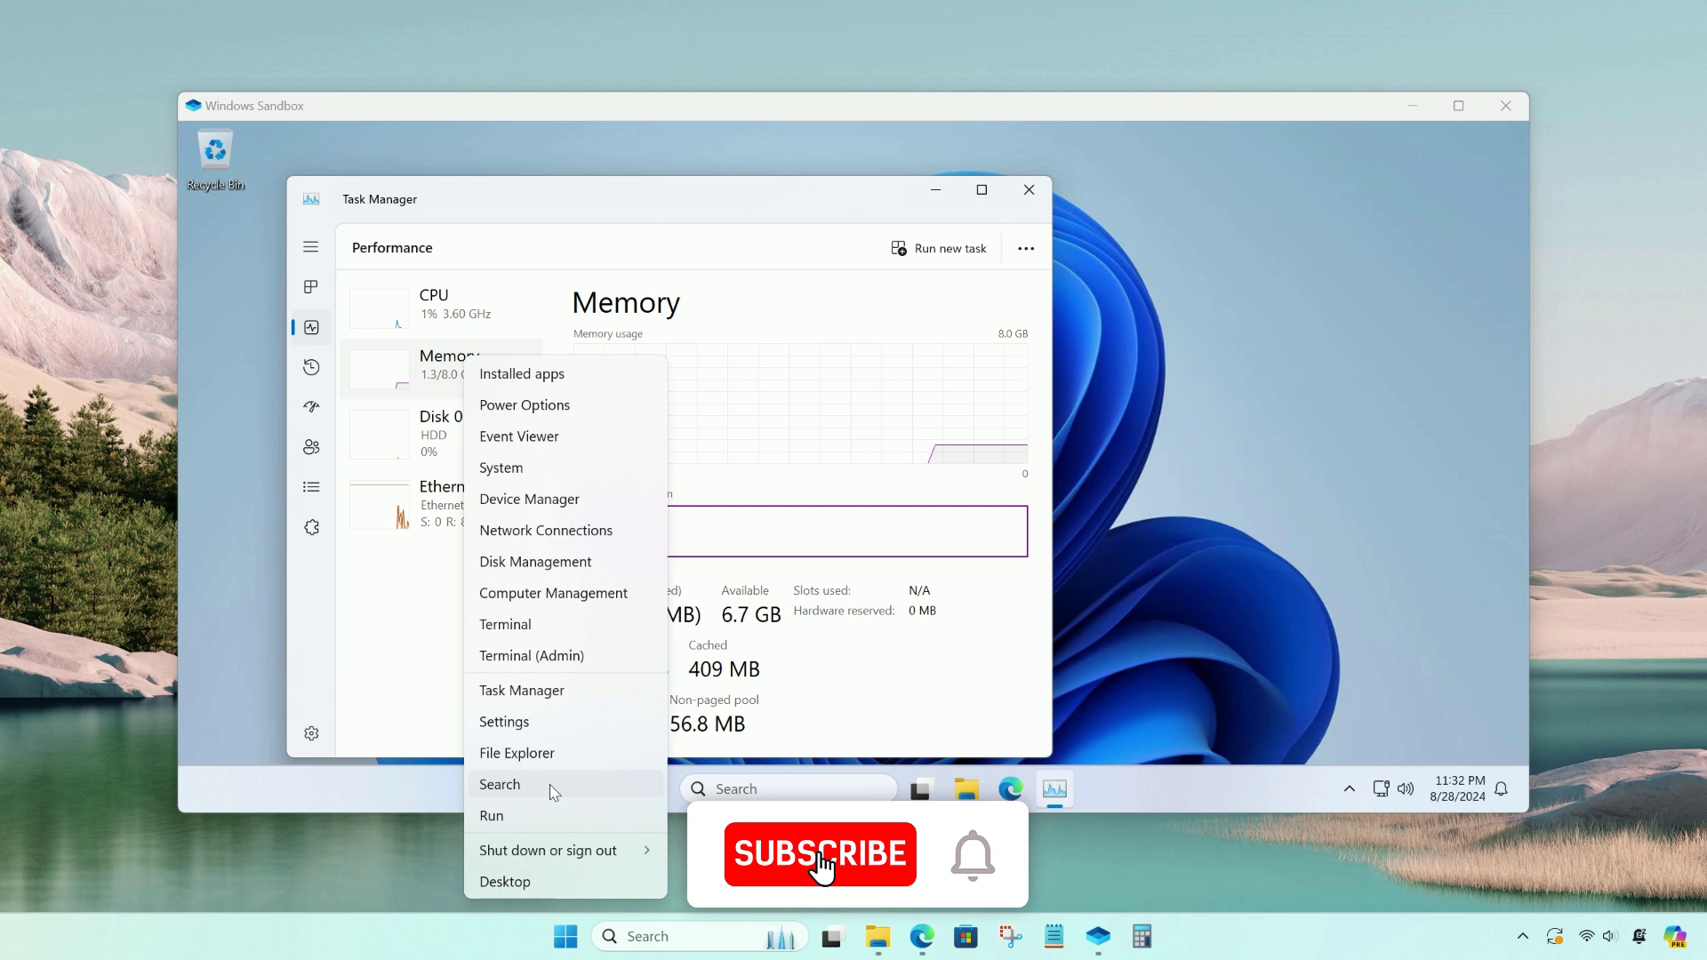
click(507, 697)
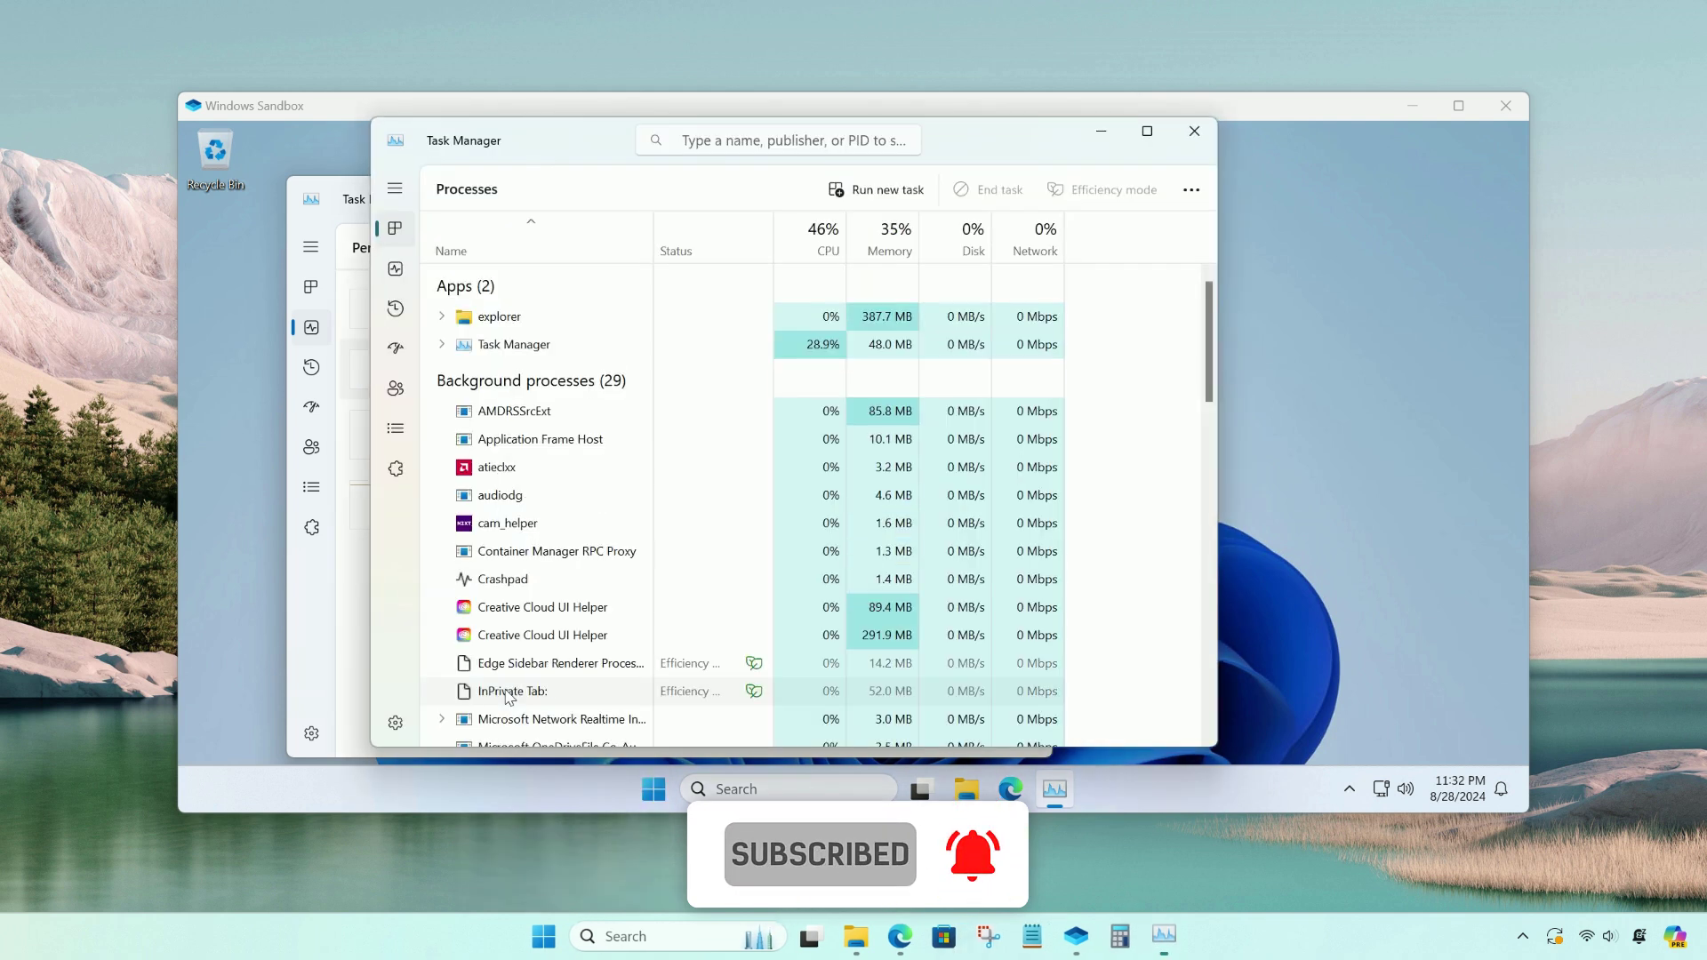
click(396, 270)
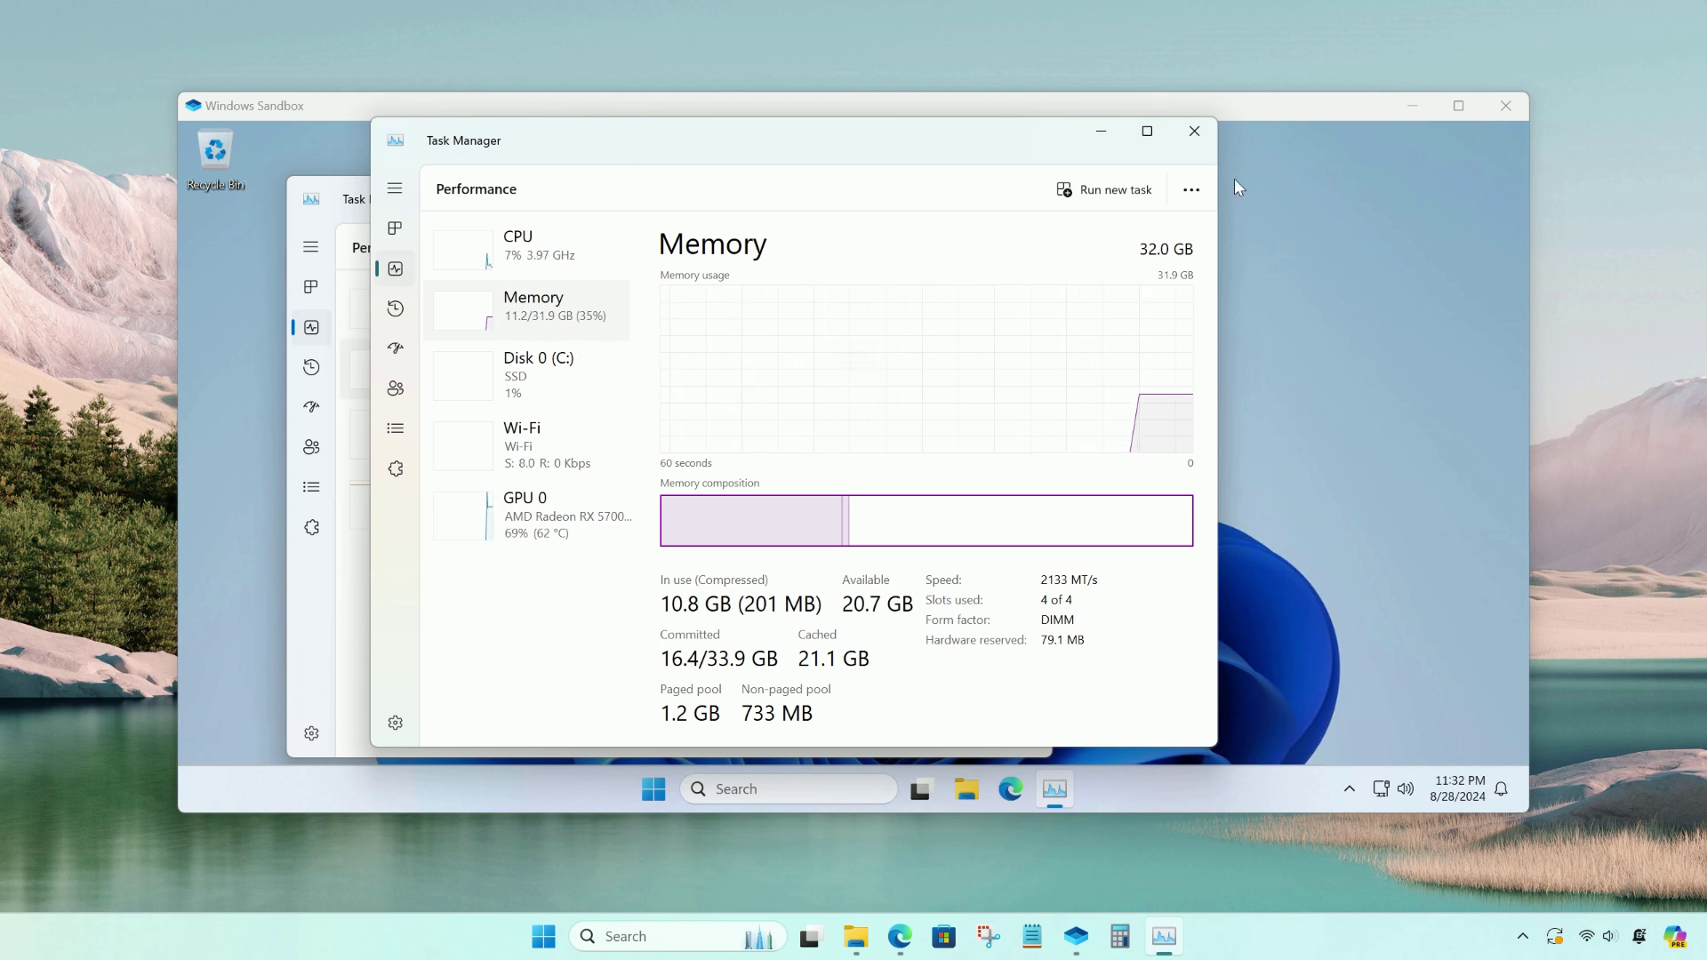
click(1193, 133)
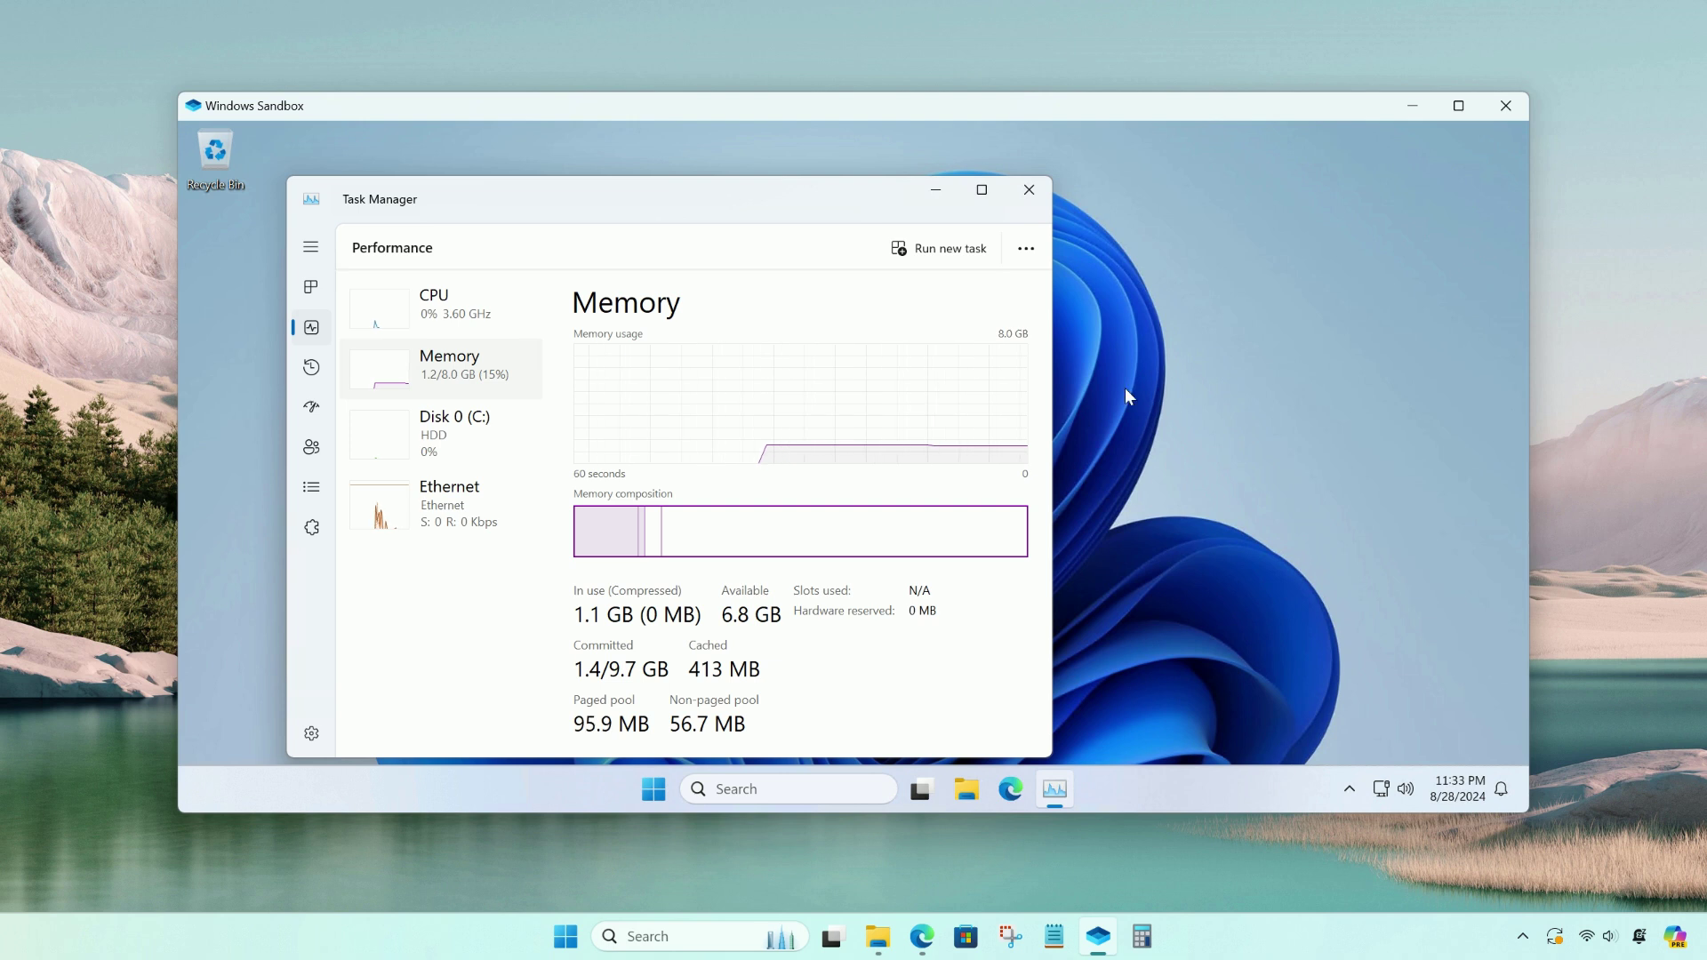
Close Task Manager, then shut down the sandbox and confirm discarding its contents
click(1028, 191)
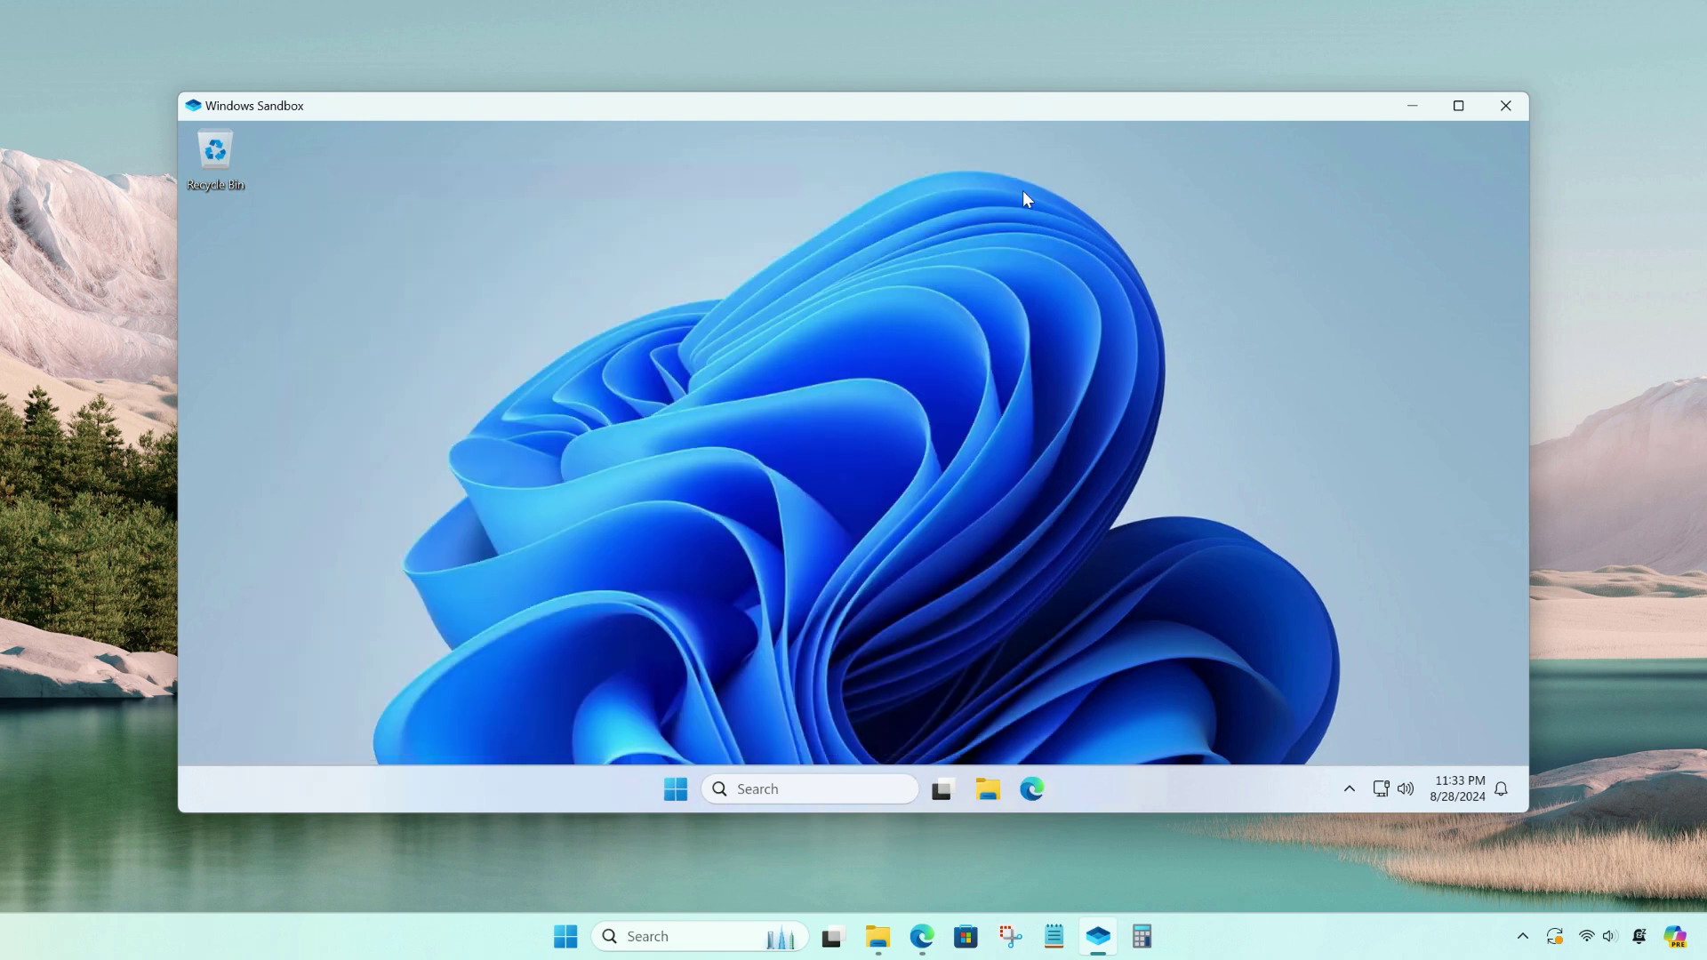
click(1504, 106)
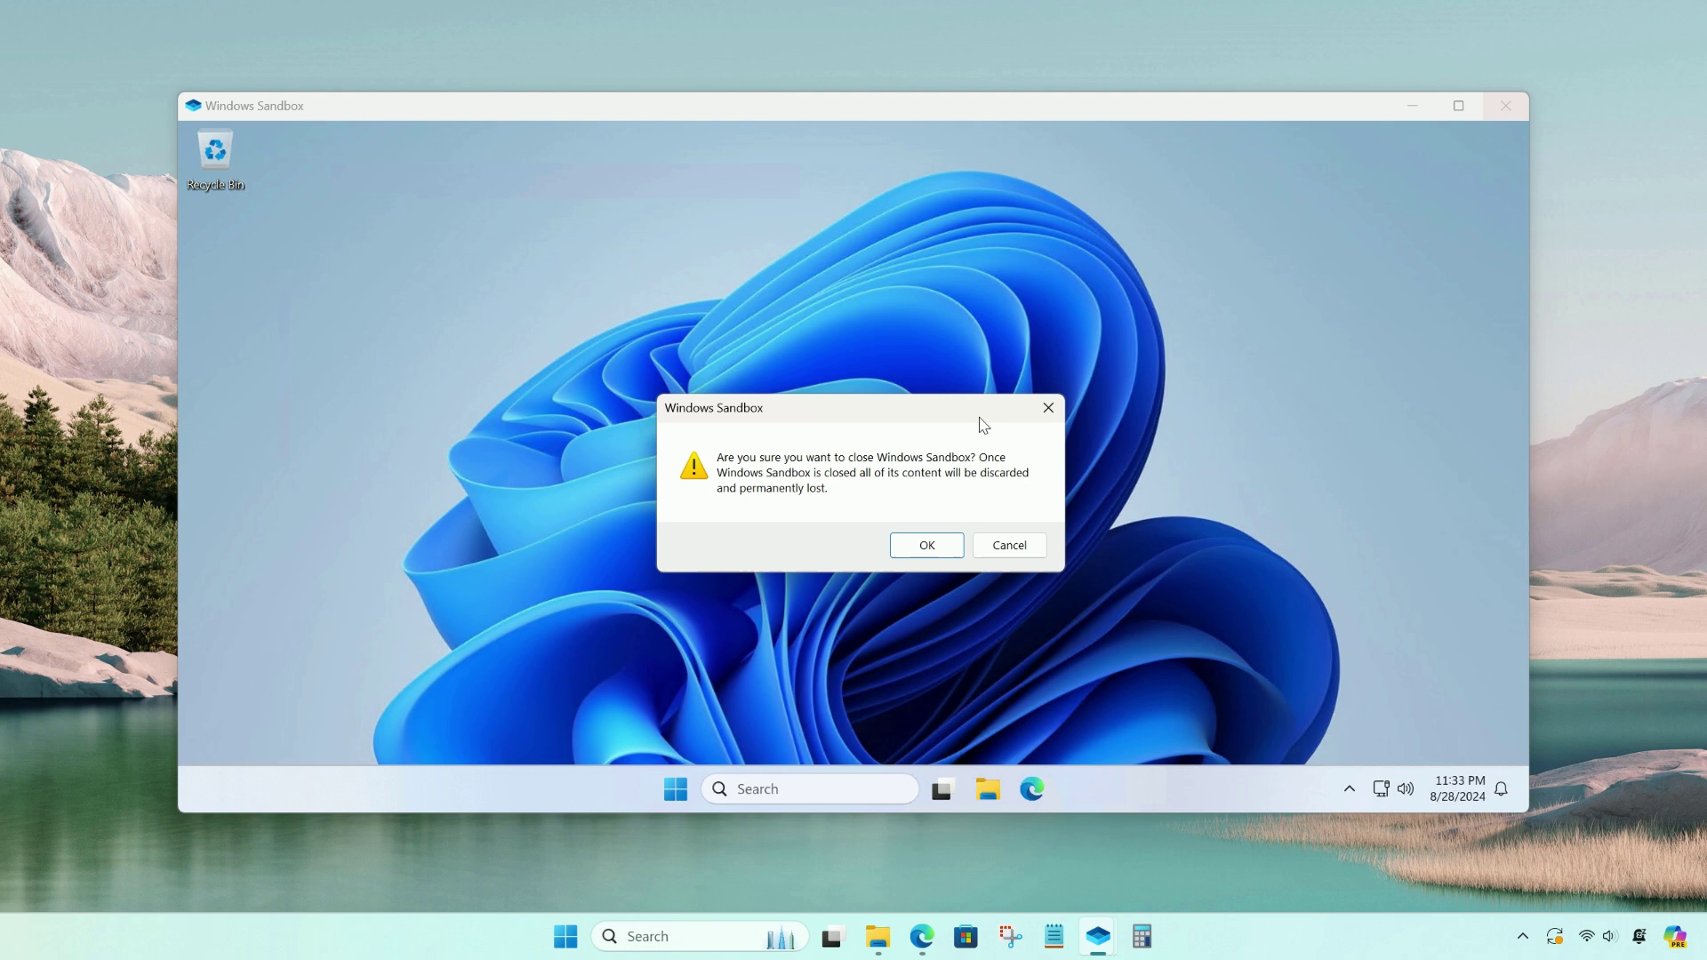
click(923, 550)
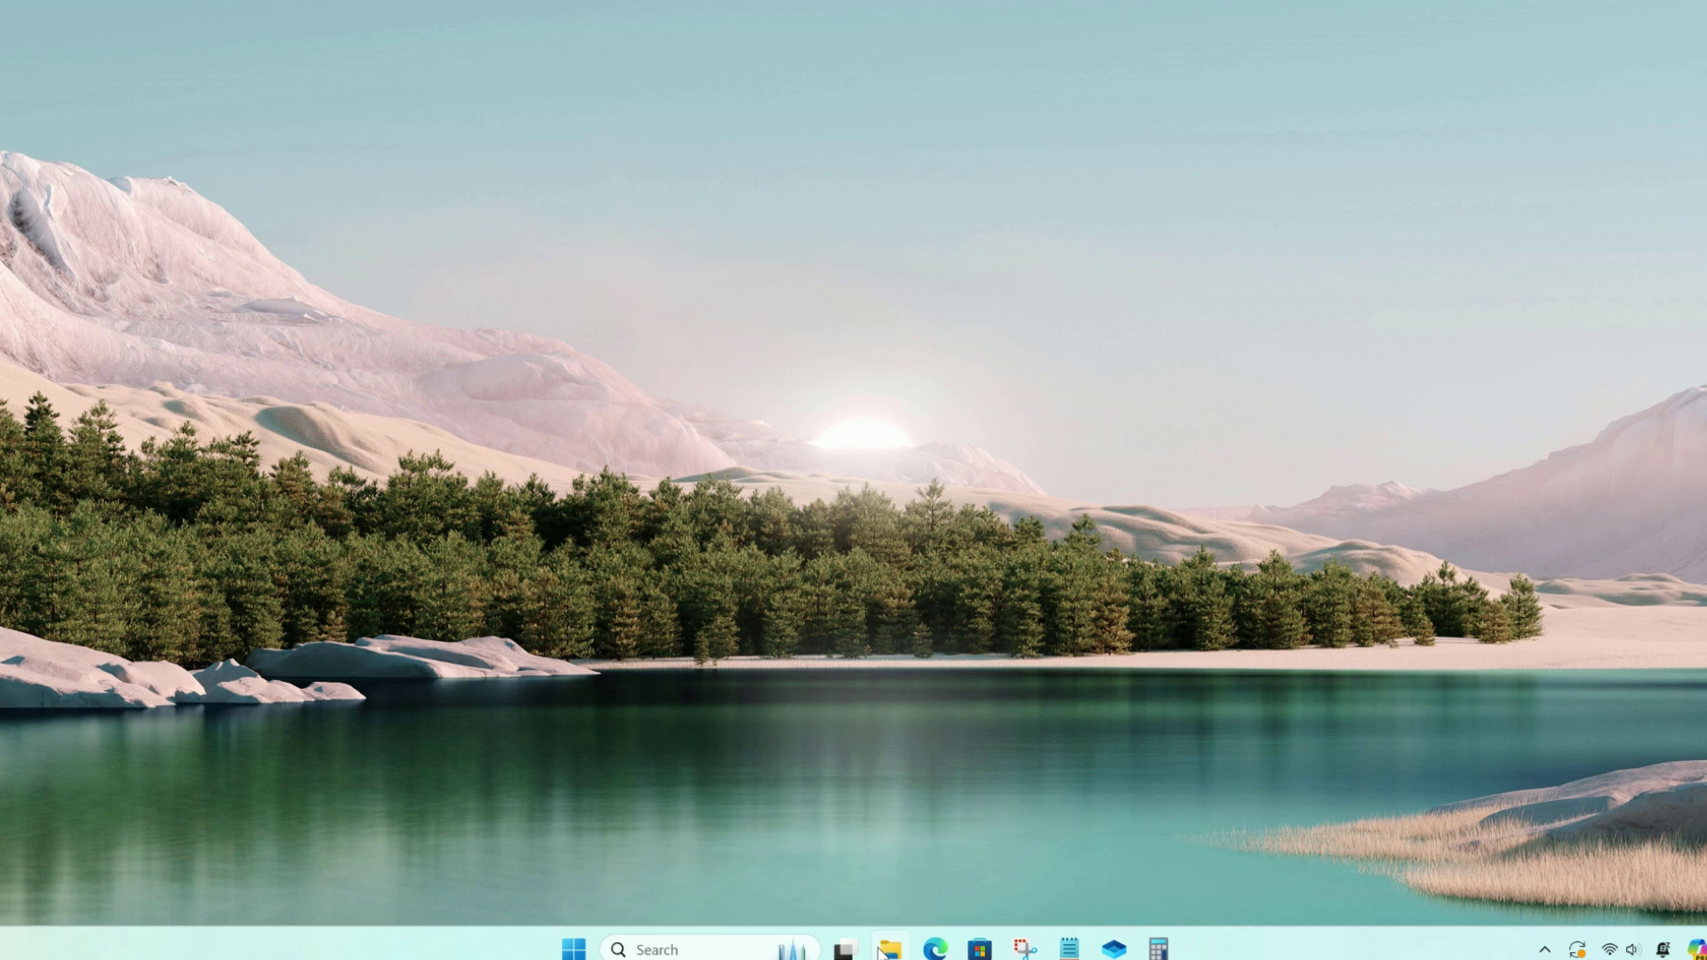
Delete SandBox.wsb from Documents and close File Explorer
click(877, 936)
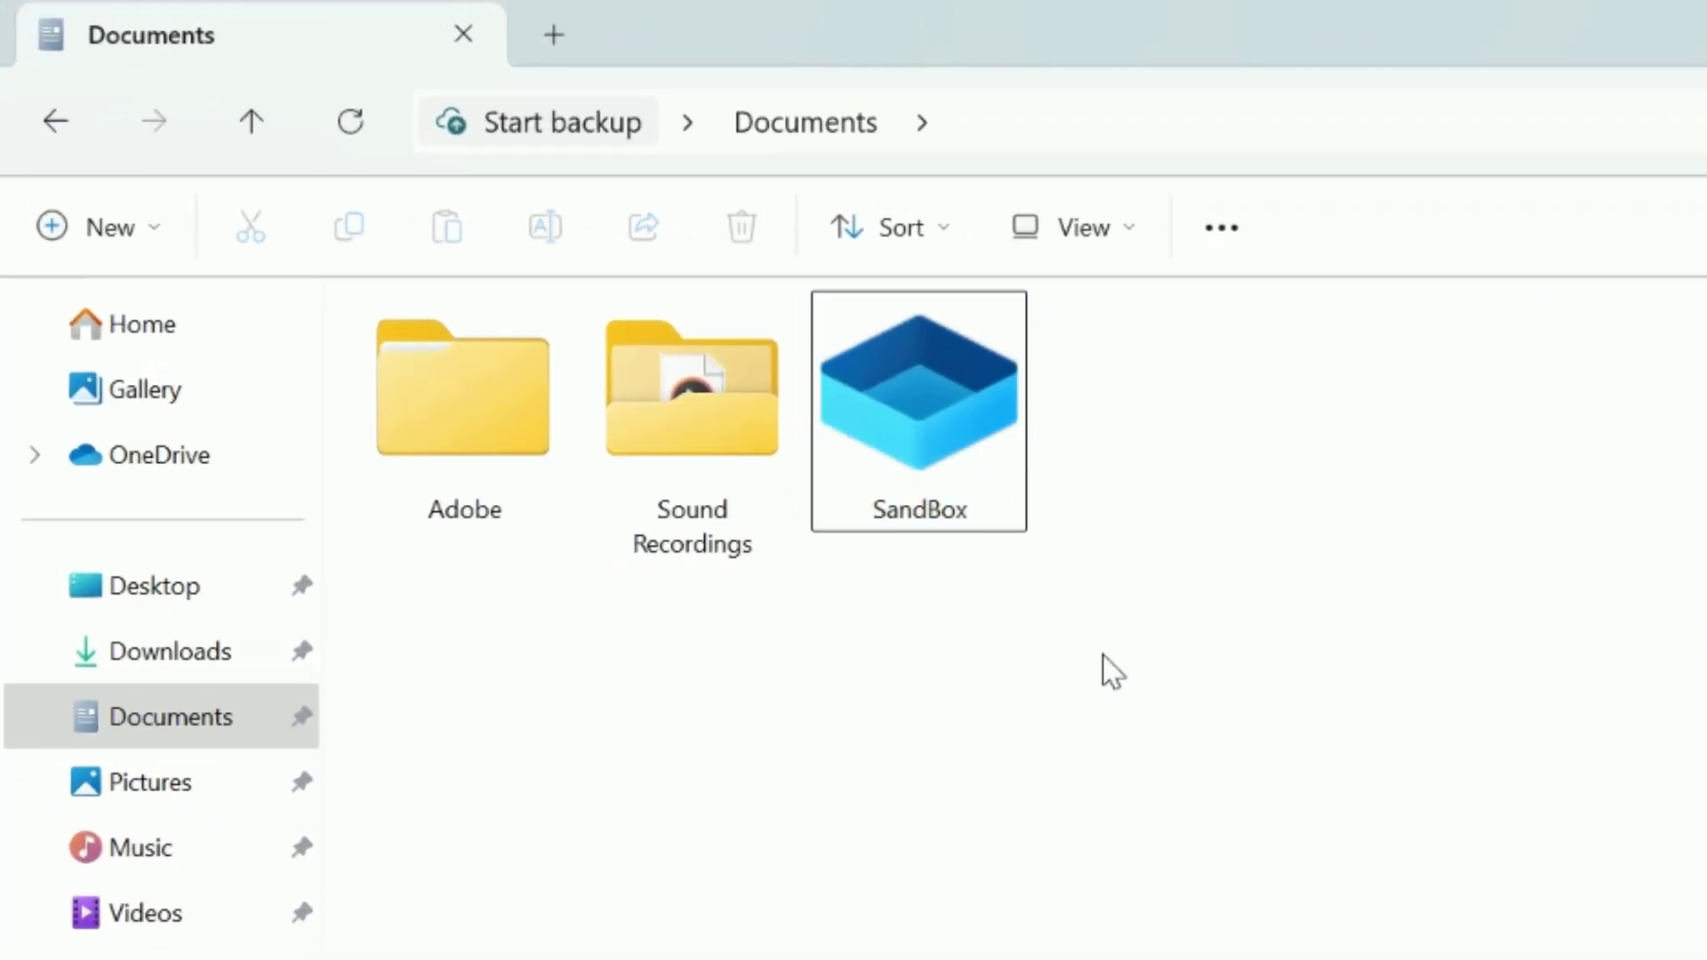
drag(1372, 757, 903, 329)
drag(957, 408, 960, 411)
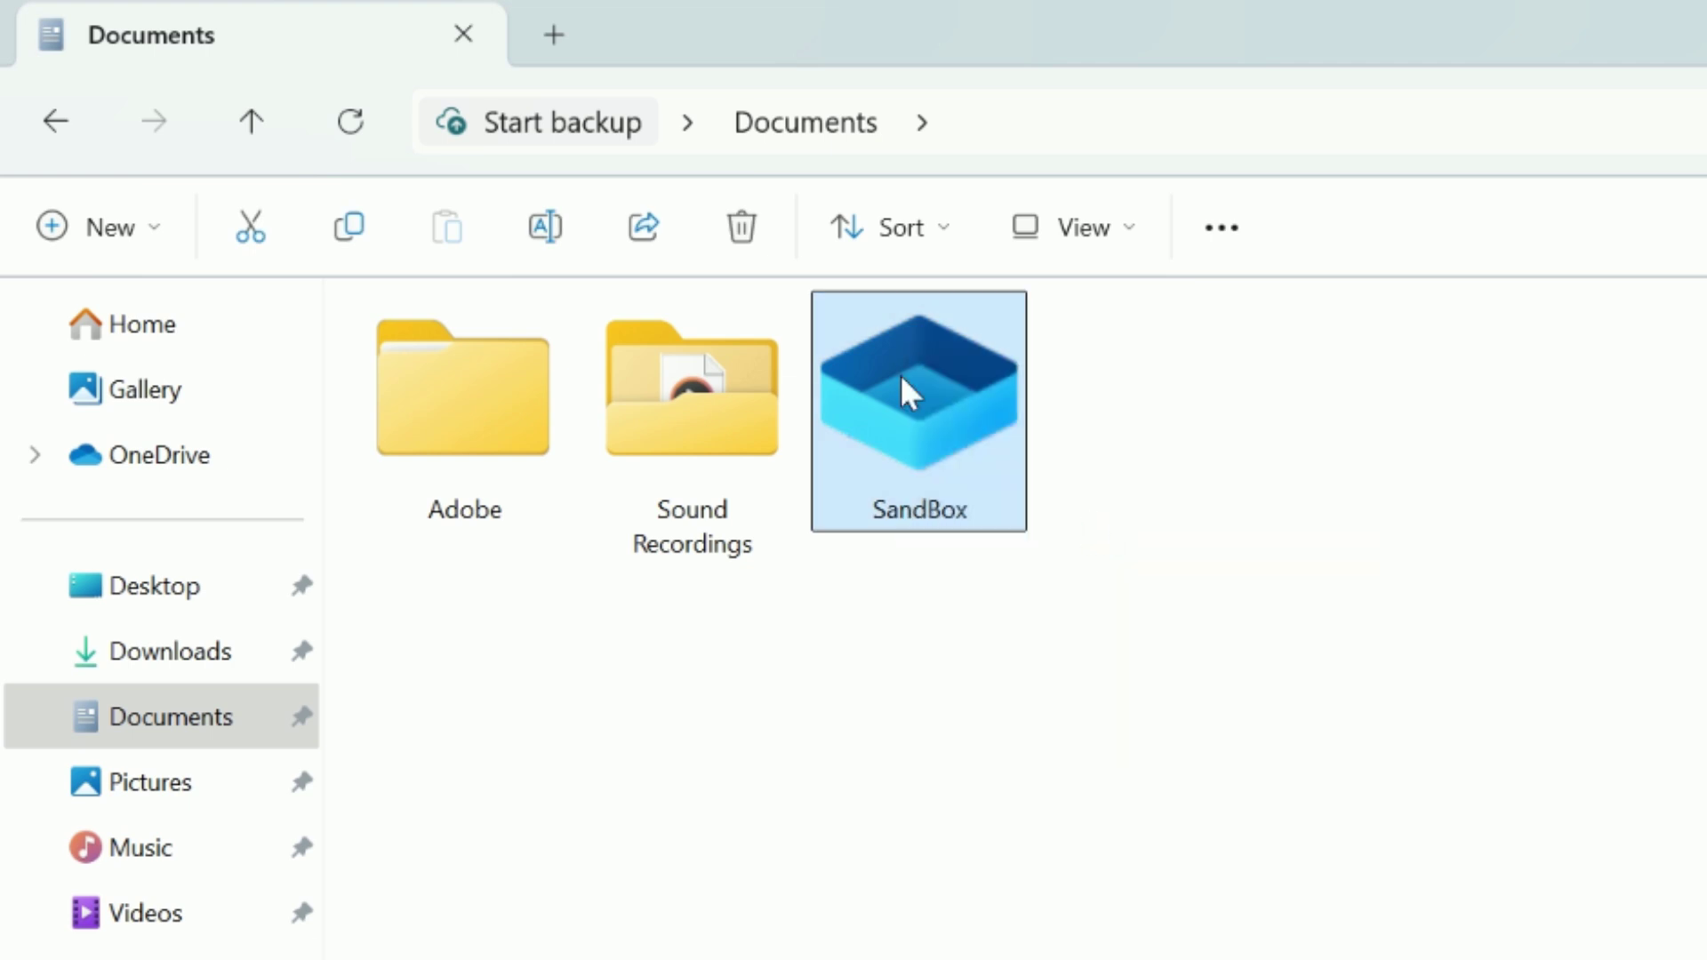
click(737, 228)
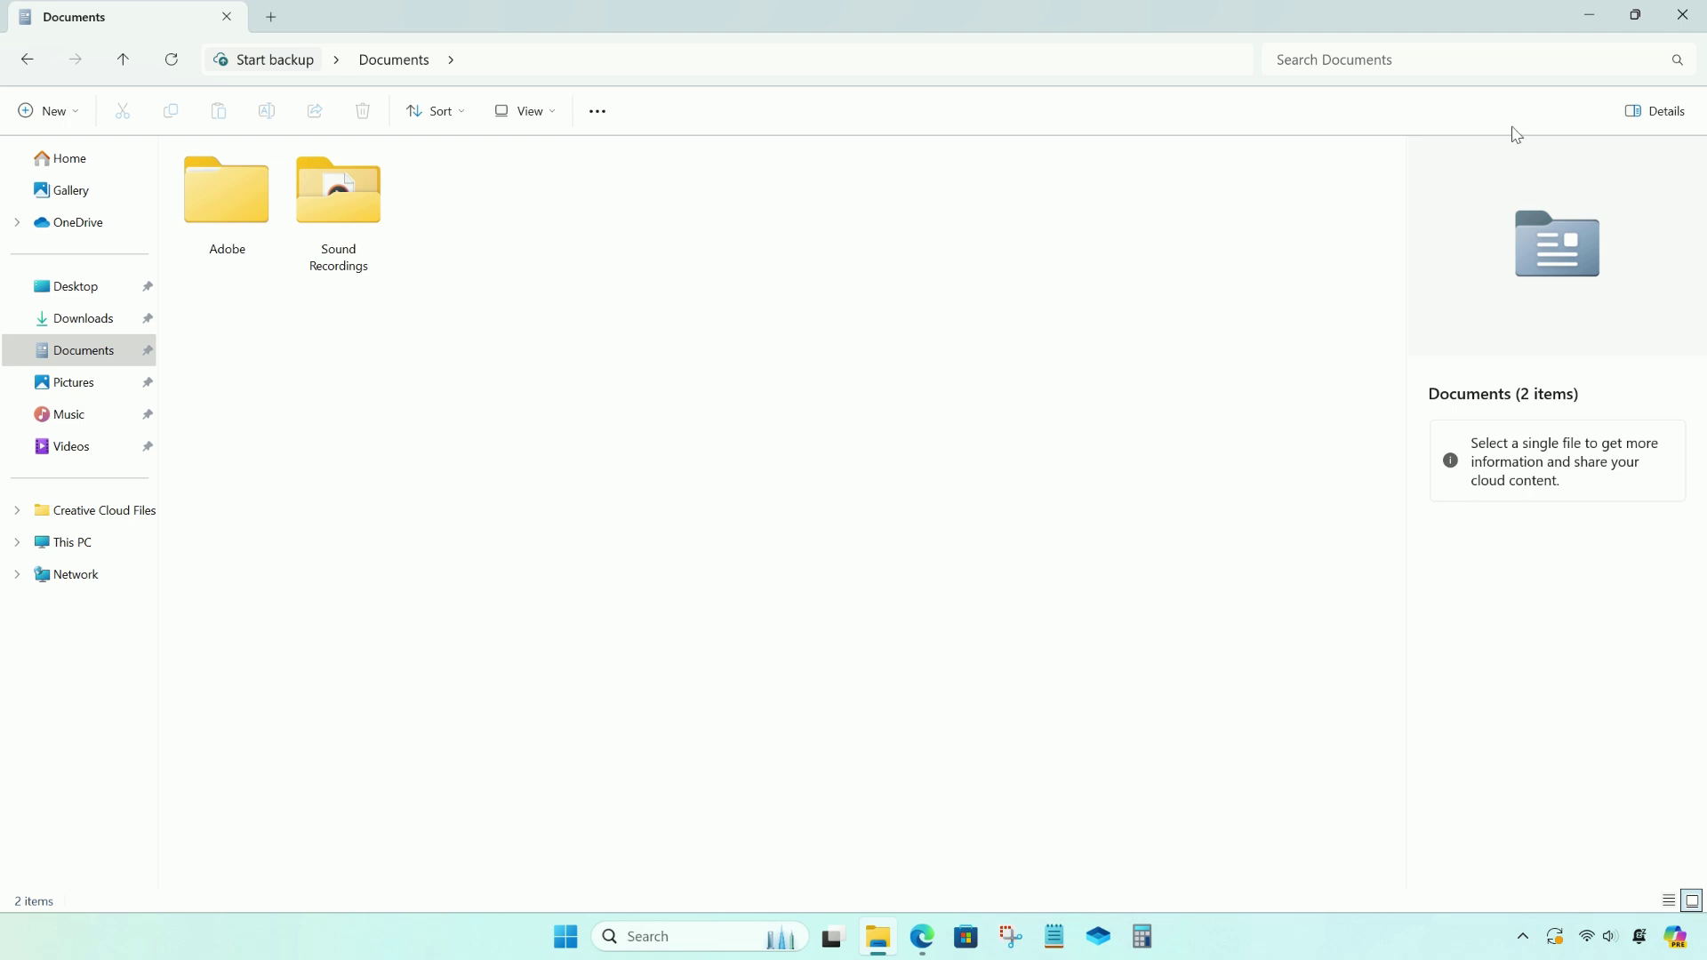
click(1682, 15)
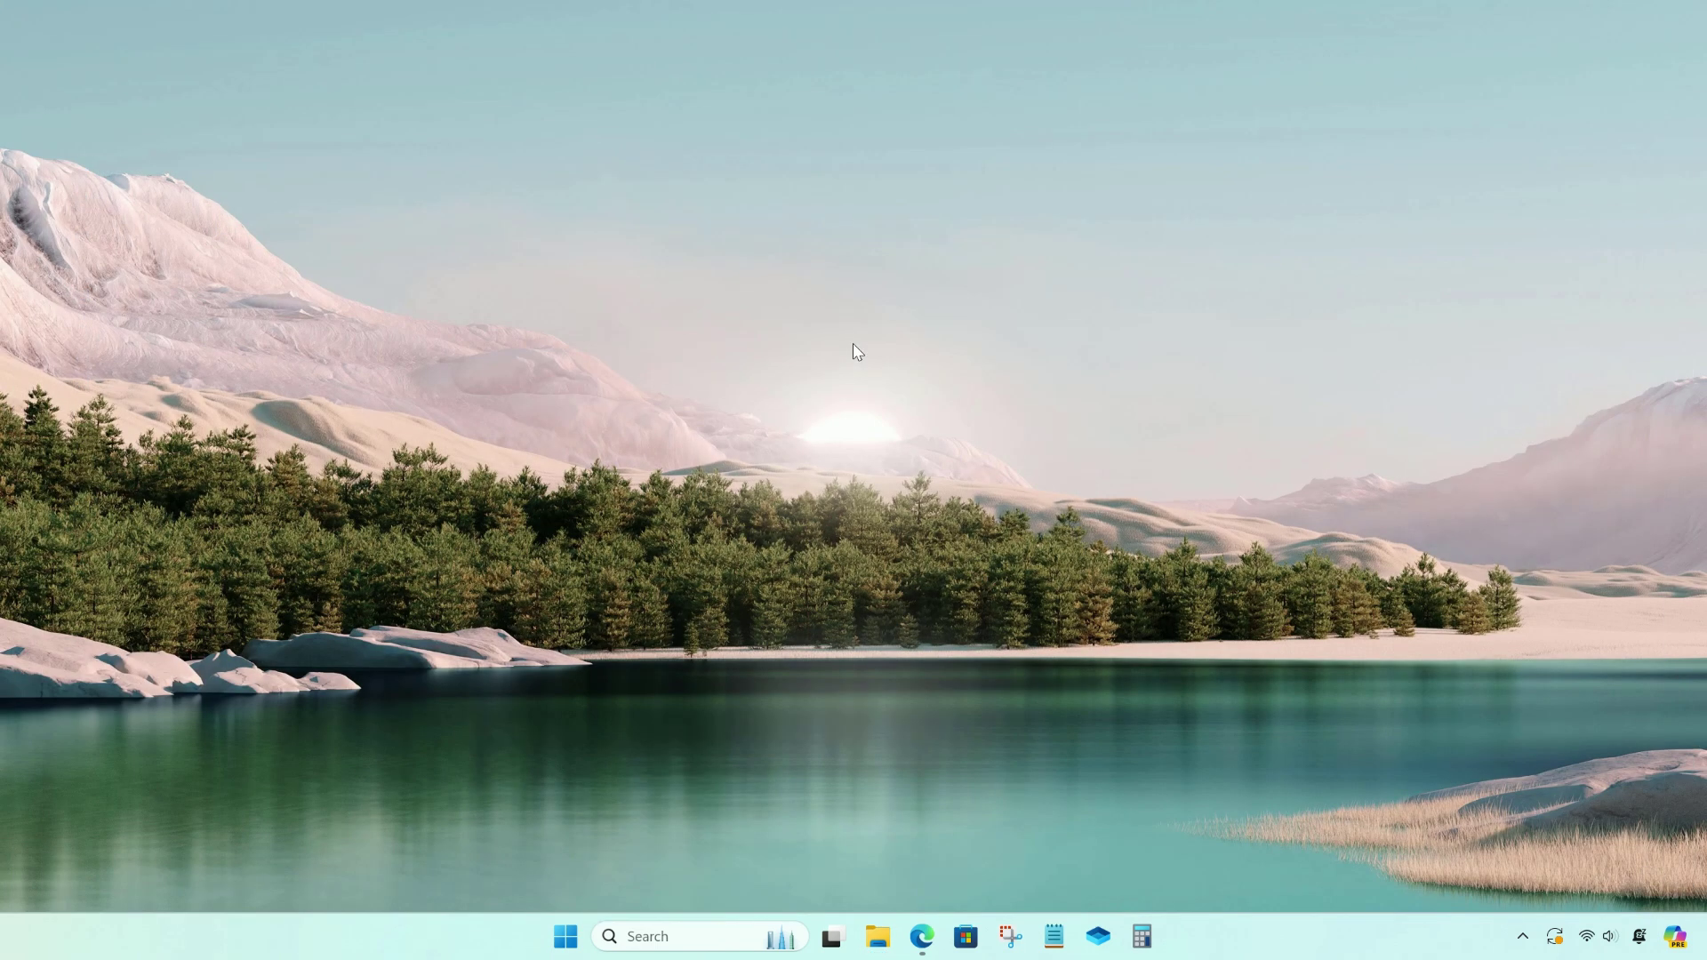